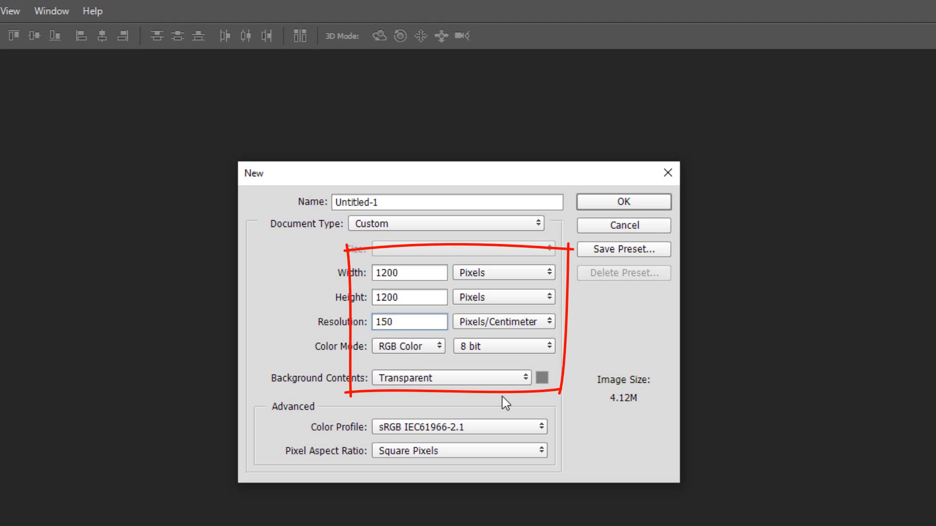
# - Set the new document's background contents to a custom black, 000000, and create the document
pyautogui.click(507, 379)
pyautogui.click(449, 426)
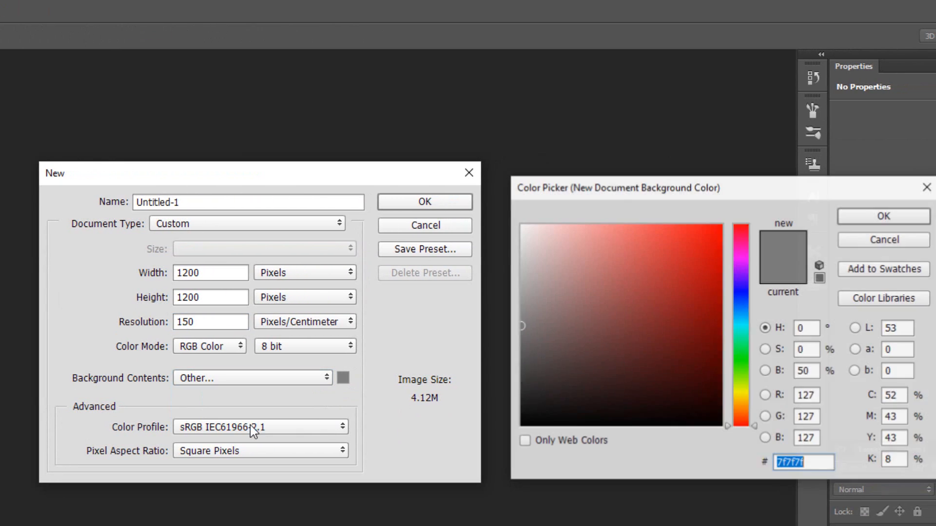
pyautogui.write('000000')
pyautogui.click(877, 218)
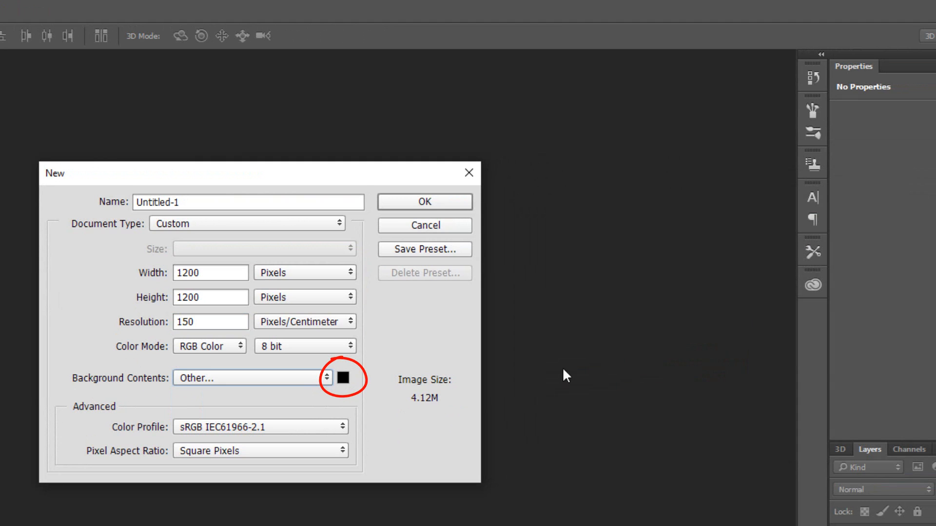
pyautogui.click(424, 201)
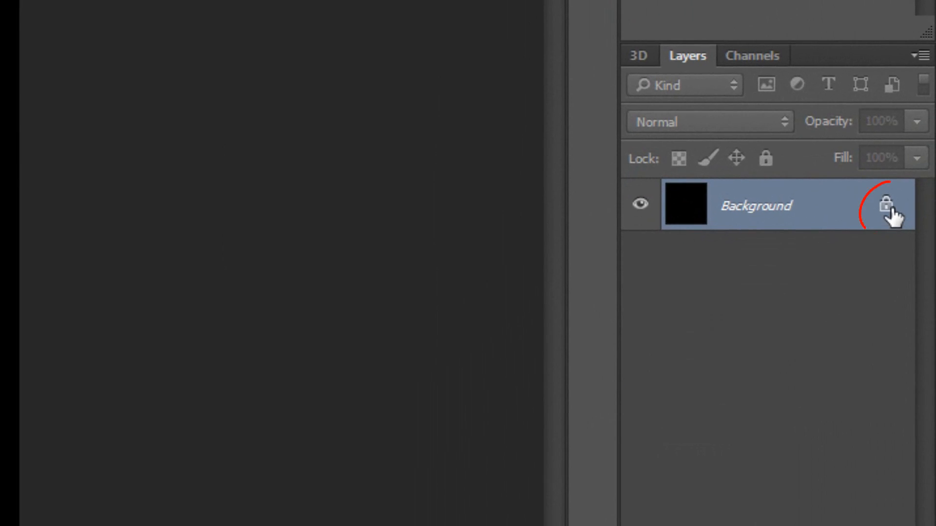
# - Unlock the background layer and add a Gradient Overlay to it using the Black, White preset
pyautogui.click(892, 213)
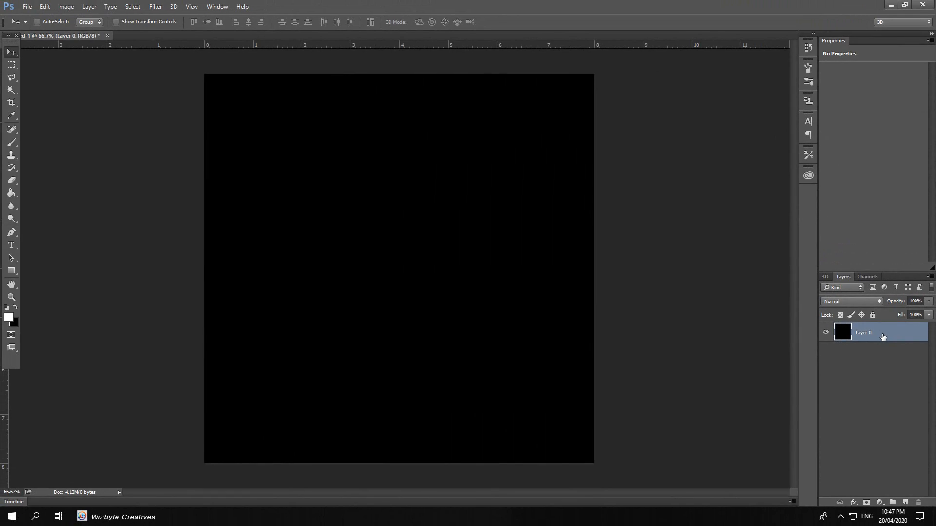
pyautogui.doubleClick(895, 216)
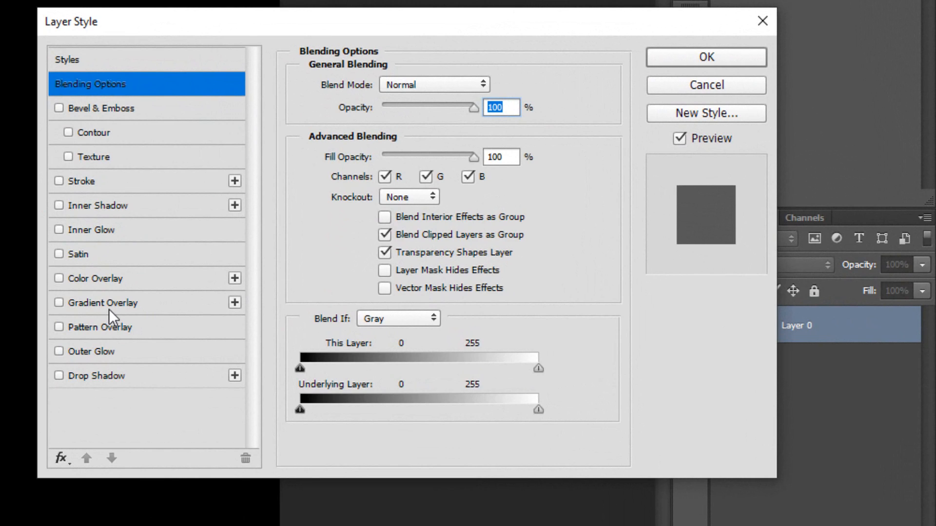
pyautogui.click(431, 318)
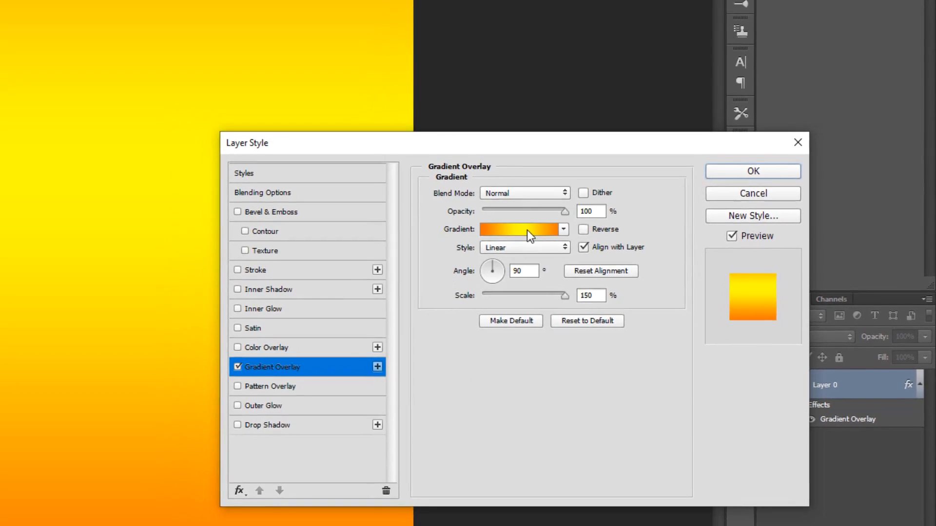
pyautogui.click(432, 142)
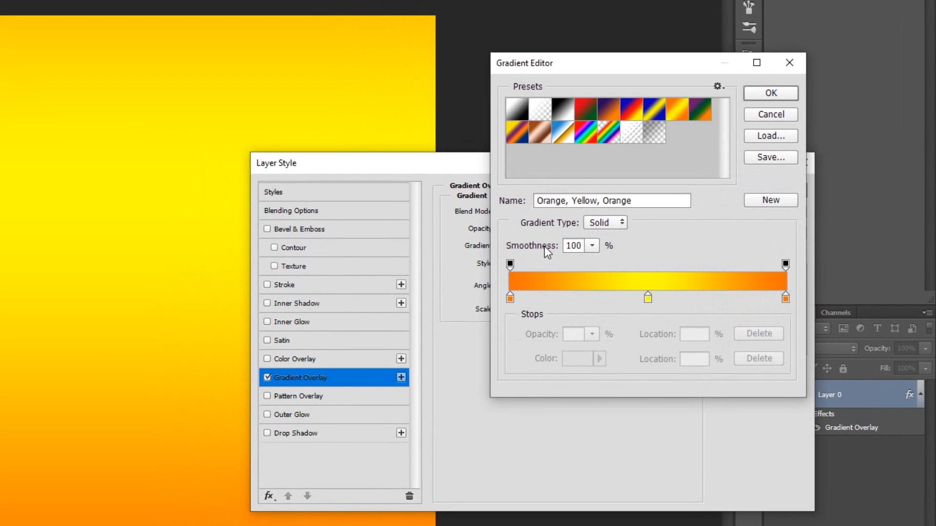
pyautogui.click(518, 114)
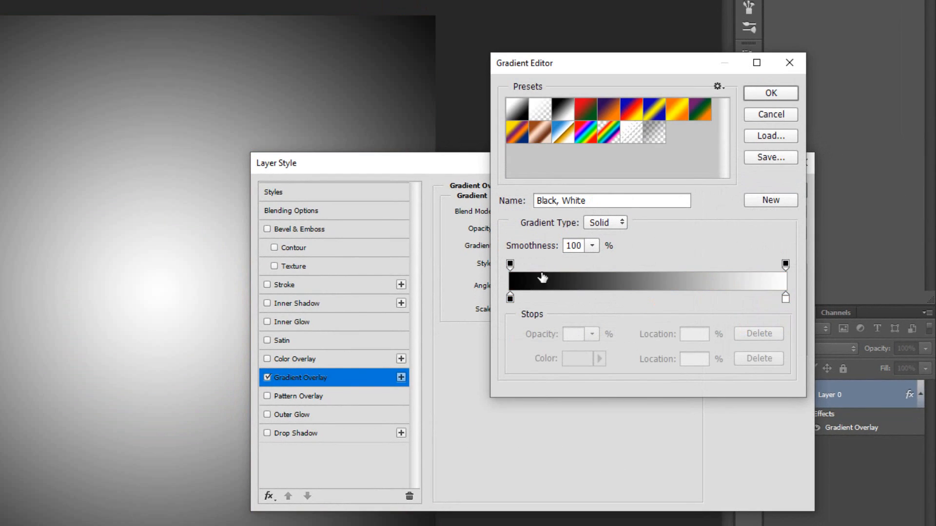
# - Change the gradient's black colour stop to the light blue 06c0e8
pyautogui.click(510, 298)
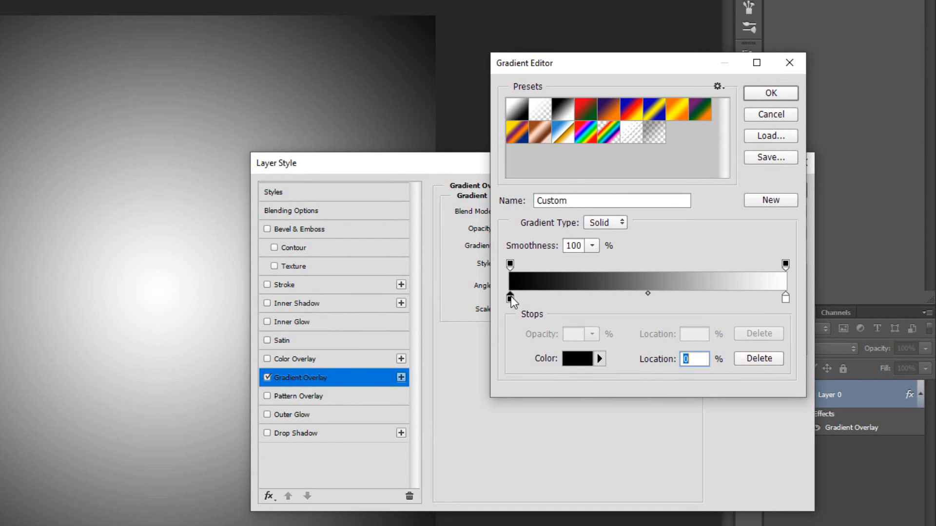
pyautogui.click(578, 361)
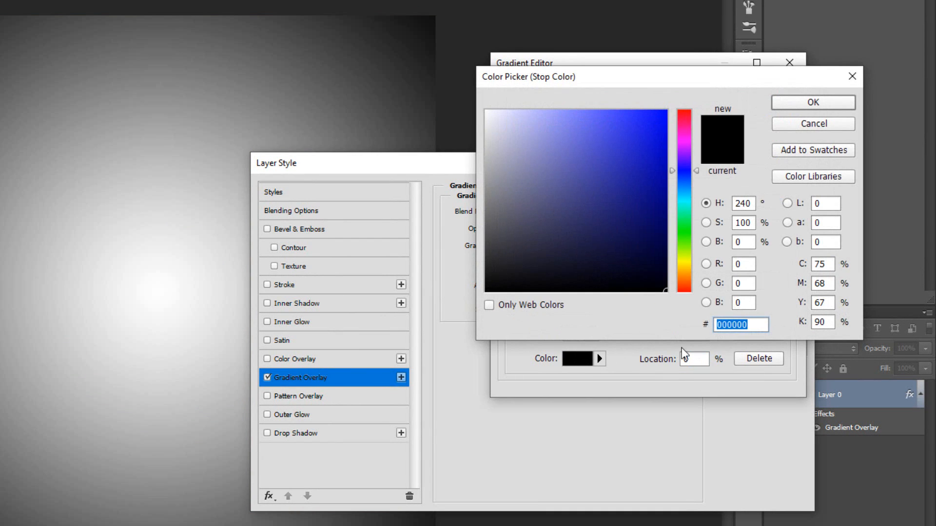
pyautogui.click(759, 326)
pyautogui.hotkey('ctrl', 'a')
pyautogui.write('06')
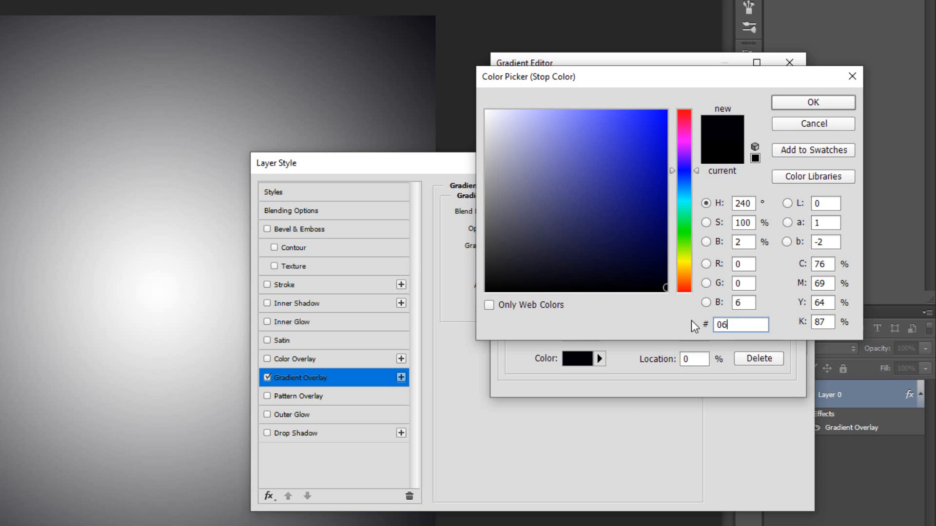
pyautogui.write('c0')
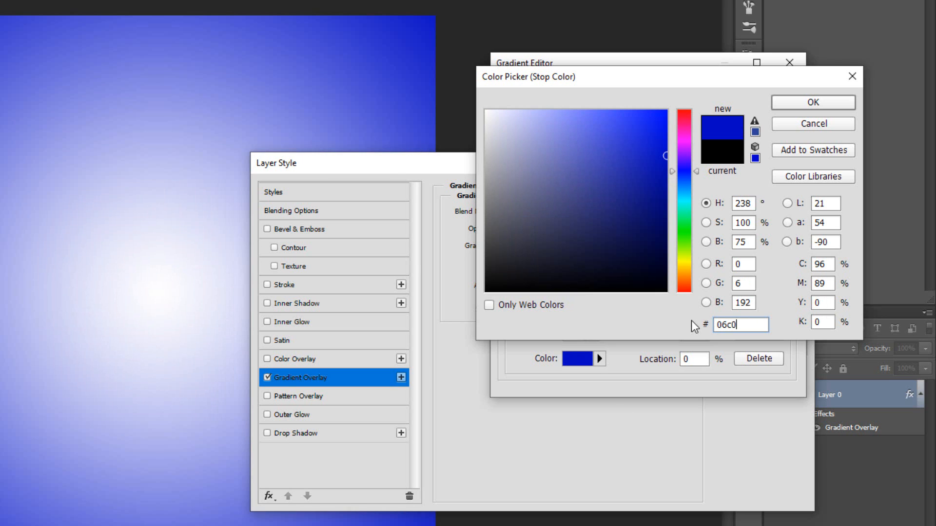
pyautogui.write('e8')
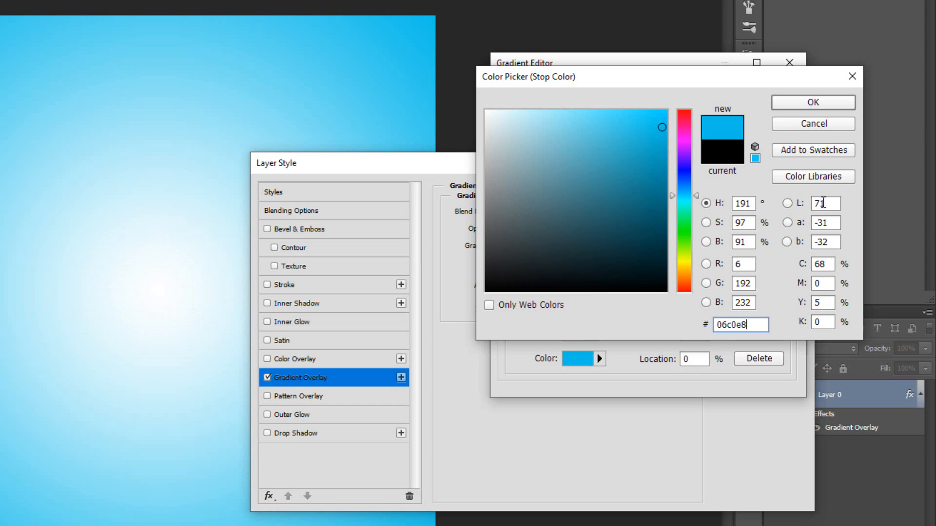
pyautogui.click(831, 102)
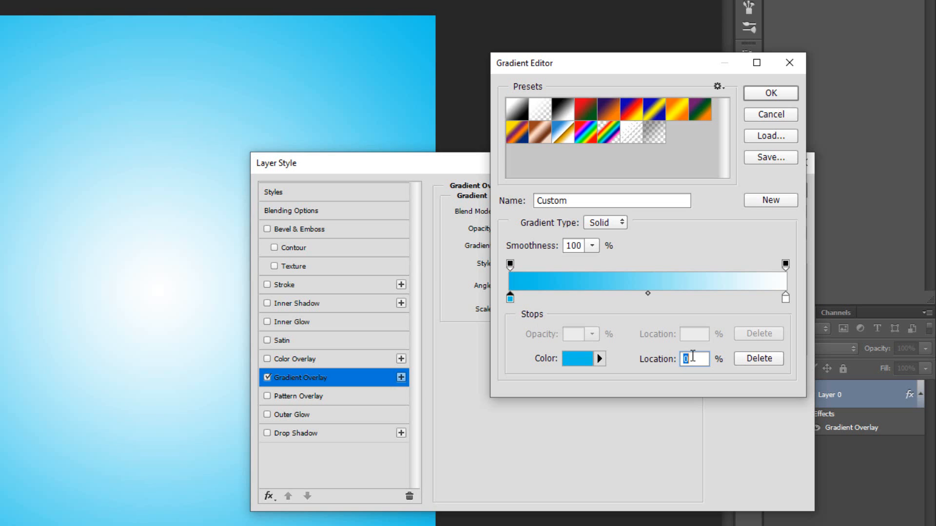
# - Place the blue stop at 20% and the white stop at 60%, and apply the gradient overlay
pyautogui.write('20')
pyautogui.click(785, 299)
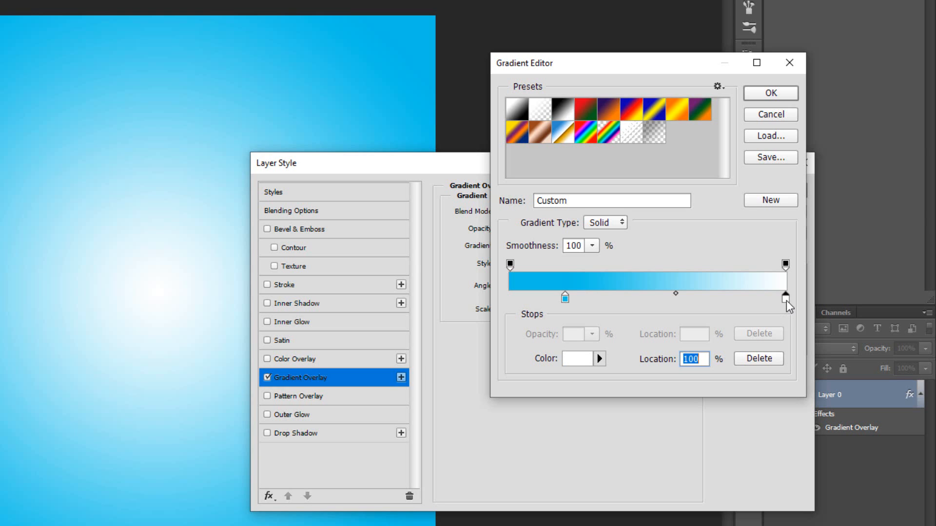
pyautogui.write('60')
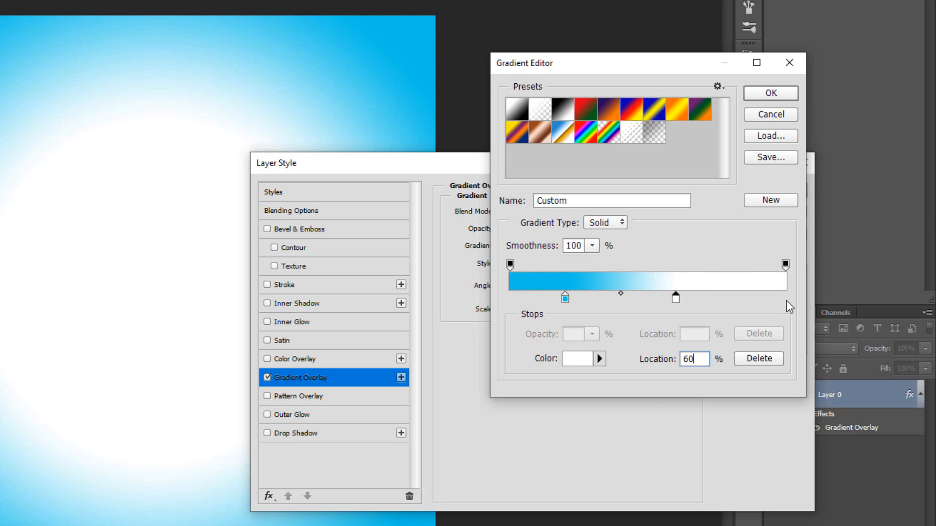
pyautogui.click(771, 93)
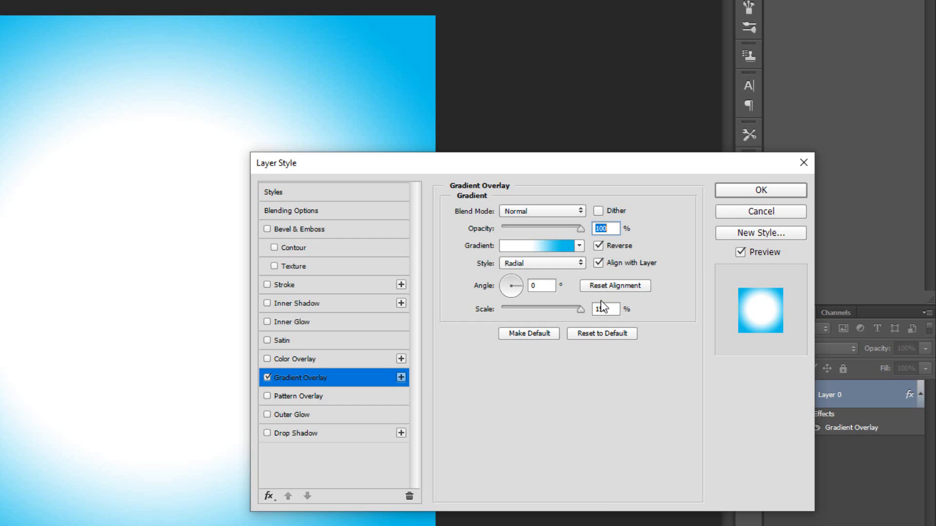
pyautogui.press('Tab')
pyautogui.click(761, 190)
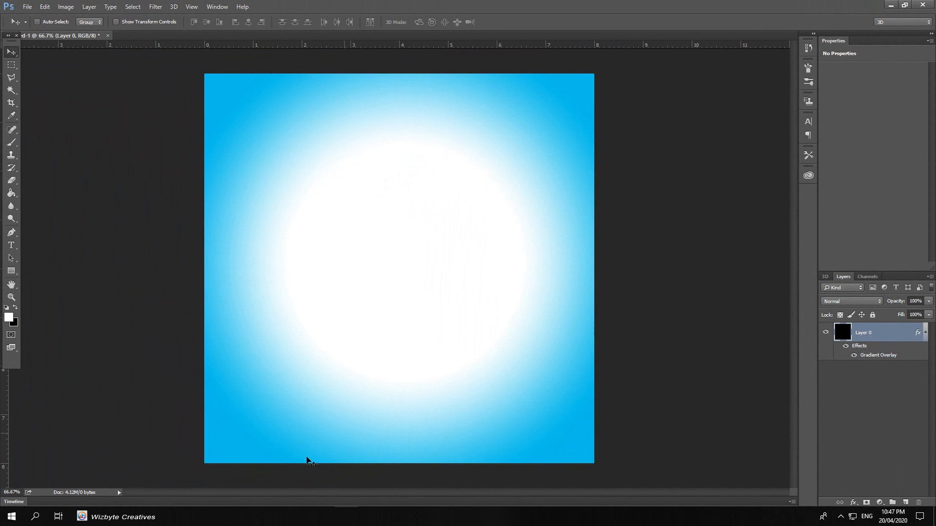
# - Open man-jumping.jpg and bring its image into the gradient document as a new layer
pyautogui.press('ctrl')
pyautogui.hotkey('ctrl', 'o')
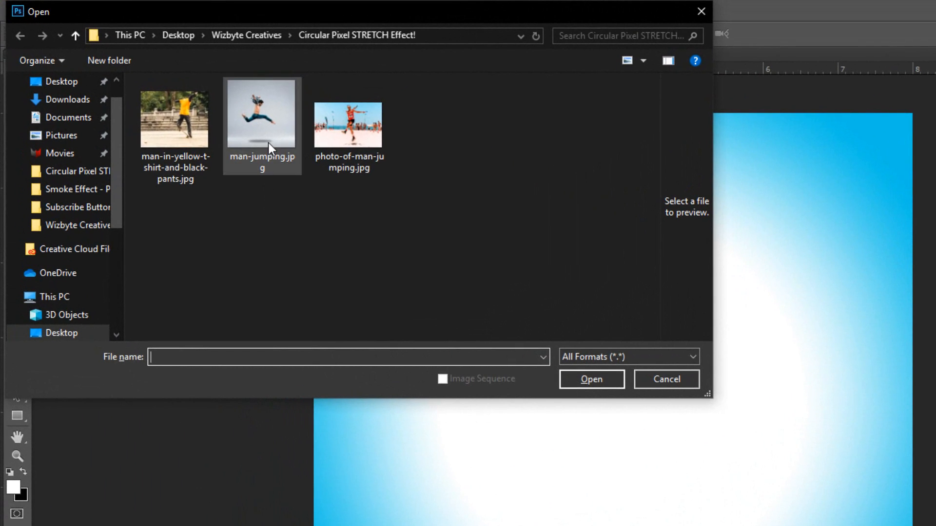
pyautogui.click(250, 134)
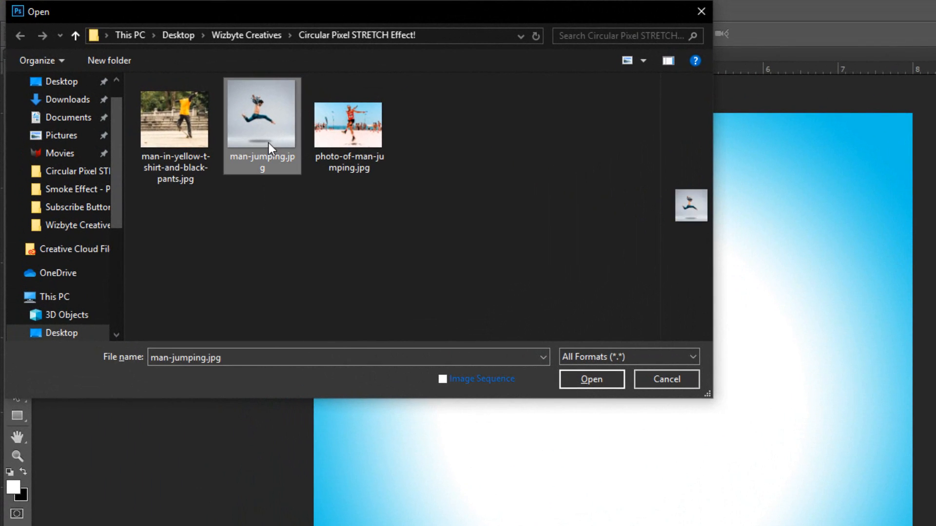
pyautogui.click(604, 385)
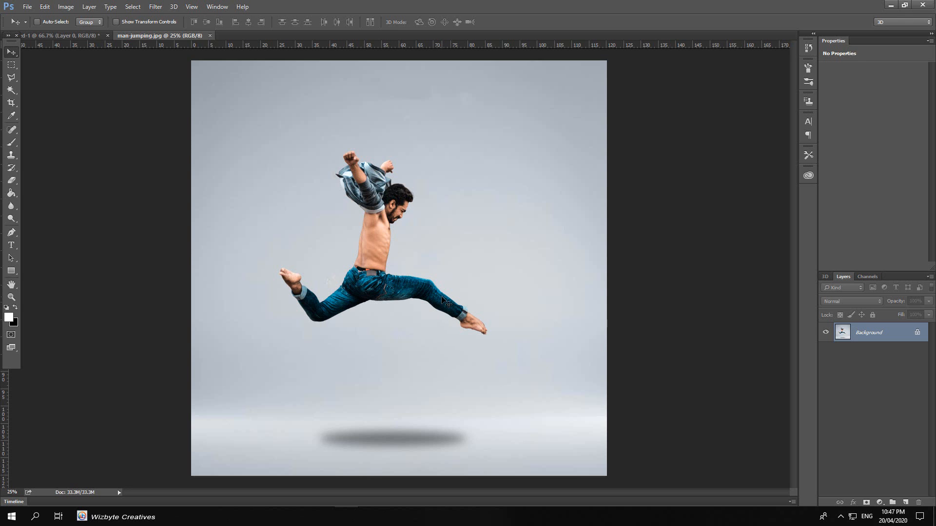
pyautogui.moveTo(445, 306); pyautogui.dragTo(549, 395)
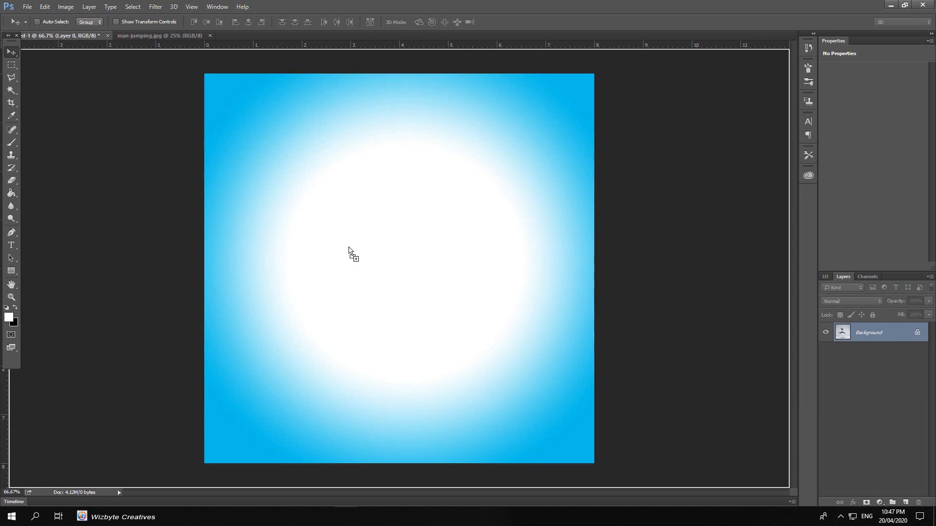
pyautogui.moveTo(375, 271); pyautogui.dragTo(375, 272)
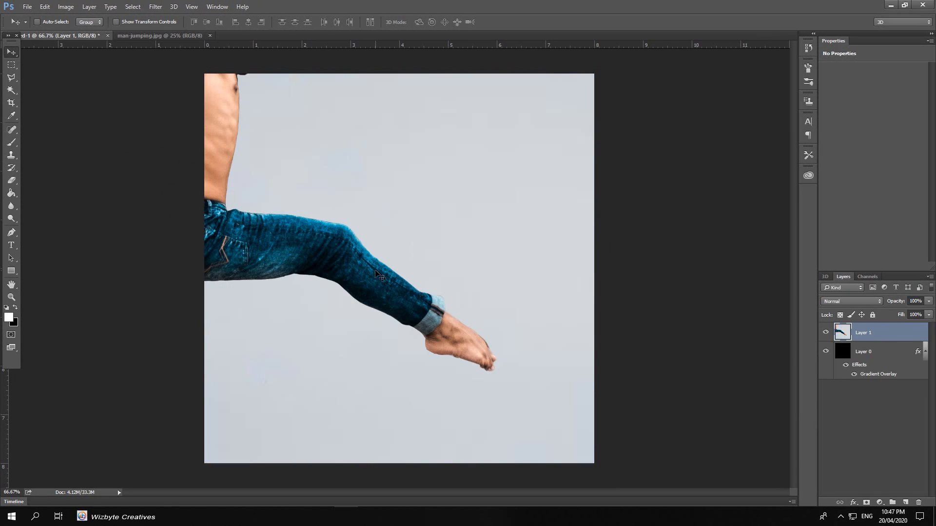
# - Scale the jumping man's layer proportionally to about 58% and position it so his whole figure fits on the canvas
pyautogui.hotkey('ctrl', 't')
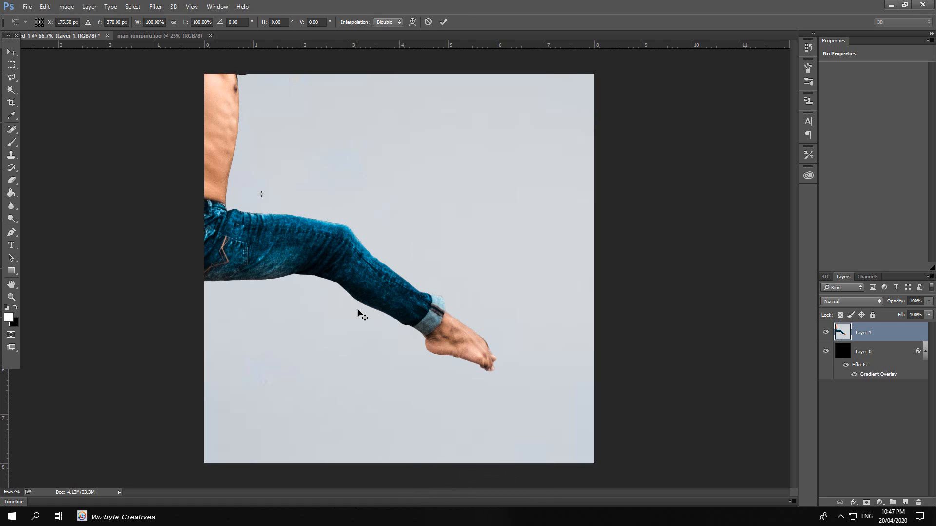
pyautogui.hotkey('ctrl', '0')
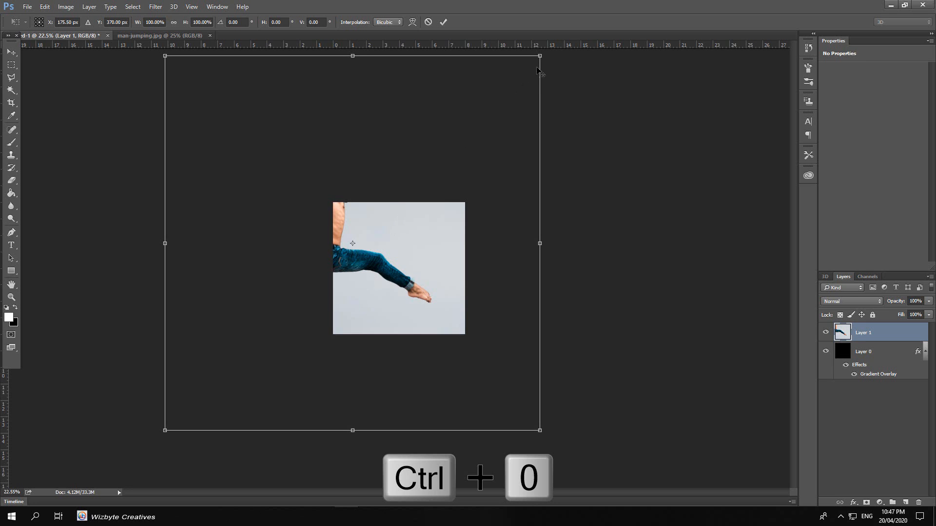
pyautogui.moveTo(540, 56); pyautogui.dragTo(439, 169)
pyautogui.moveTo(399, 245); pyautogui.dragTo(446, 277)
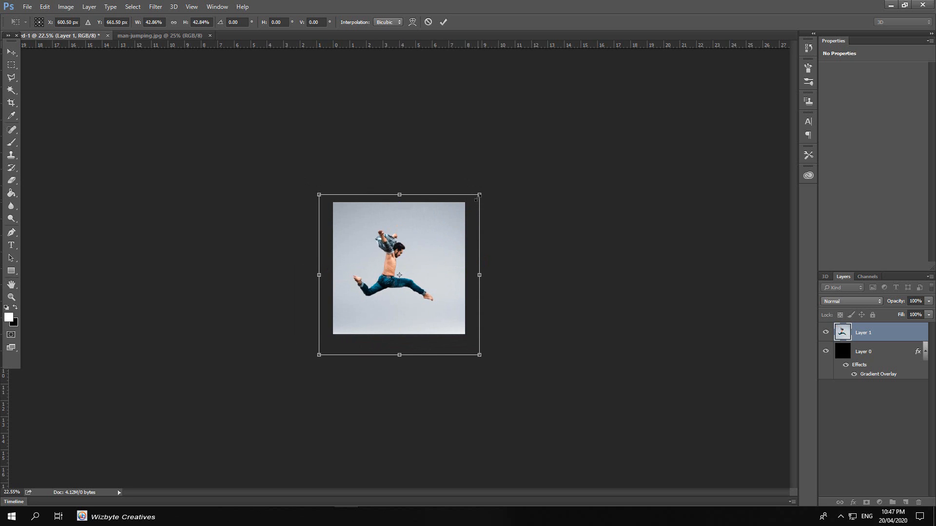
pyautogui.moveTo(479, 195); pyautogui.dragTo(529, 170)
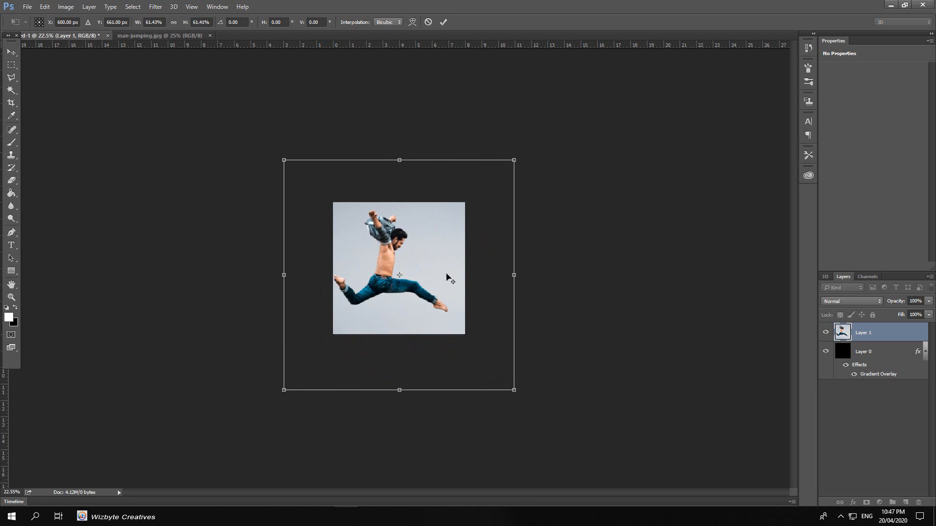
pyautogui.moveTo(444, 274); pyautogui.dragTo(453, 280)
pyautogui.moveTo(522, 166); pyautogui.dragTo(515, 174)
pyautogui.moveTo(462, 247); pyautogui.dragTo(463, 248)
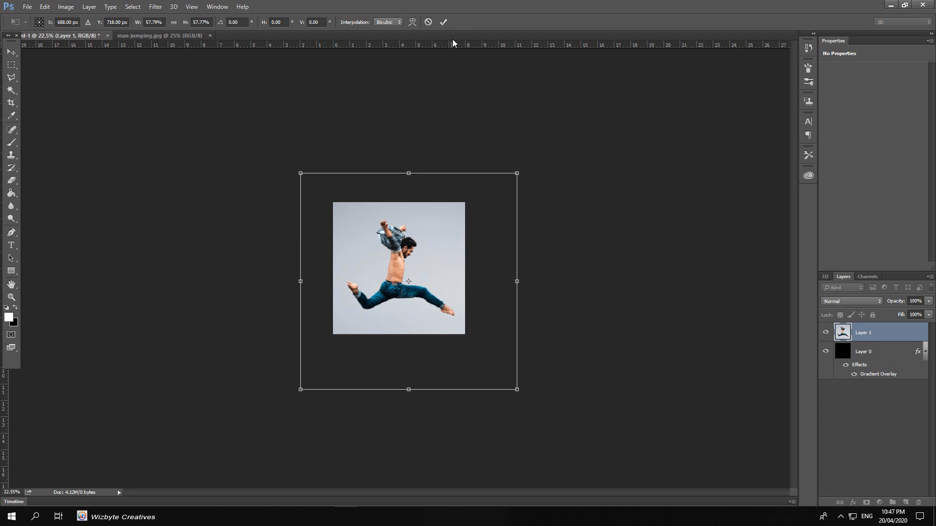
pyautogui.click(444, 22)
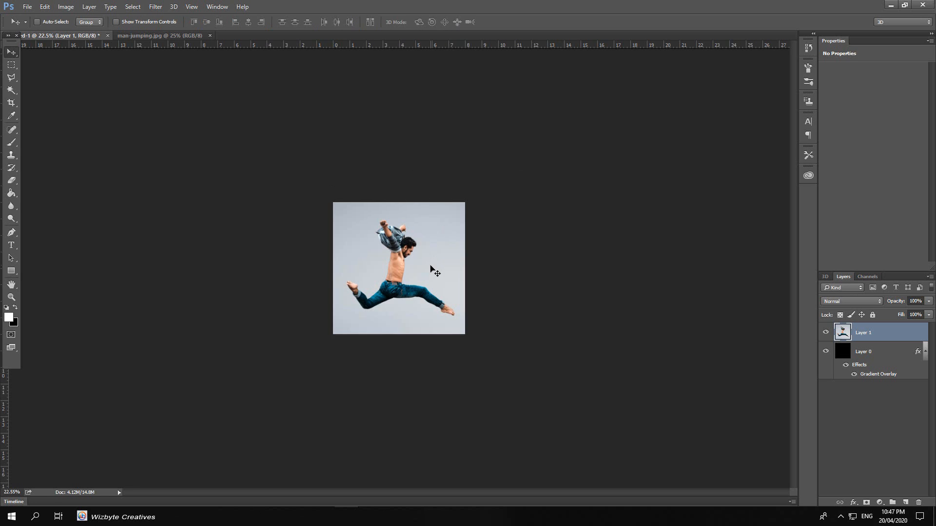
# - Switch to the Quick Selection tool and set its brush size to 25 px
pyautogui.hotkey('ctrl', '0')
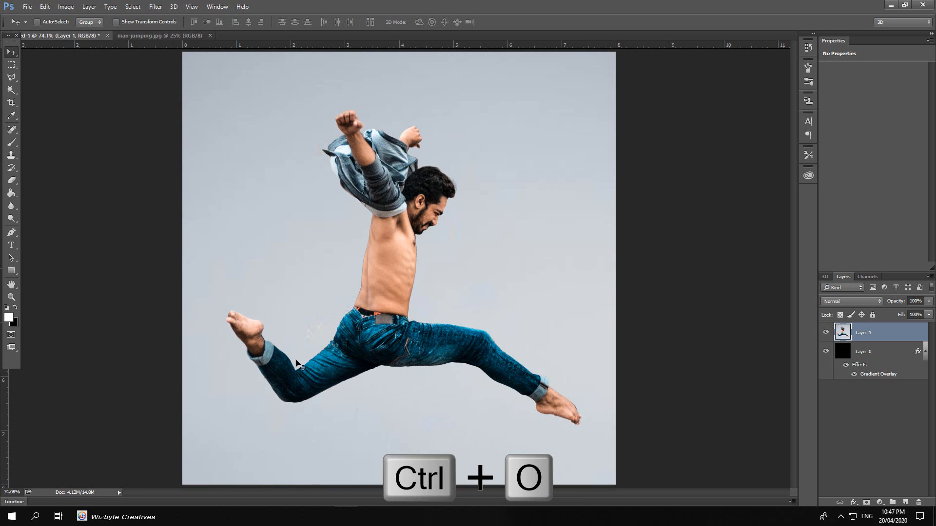
pyautogui.hotkey('ctrl', 'z')
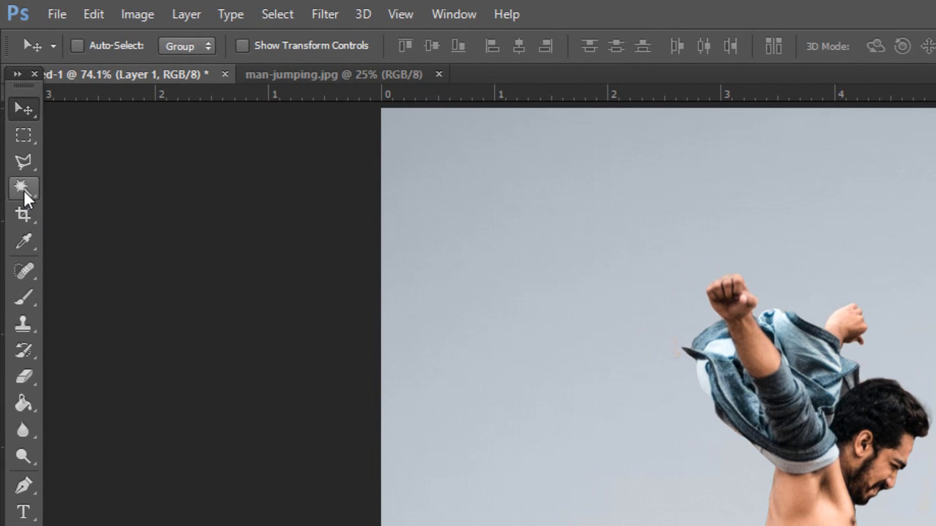
pyautogui.click(24, 189)
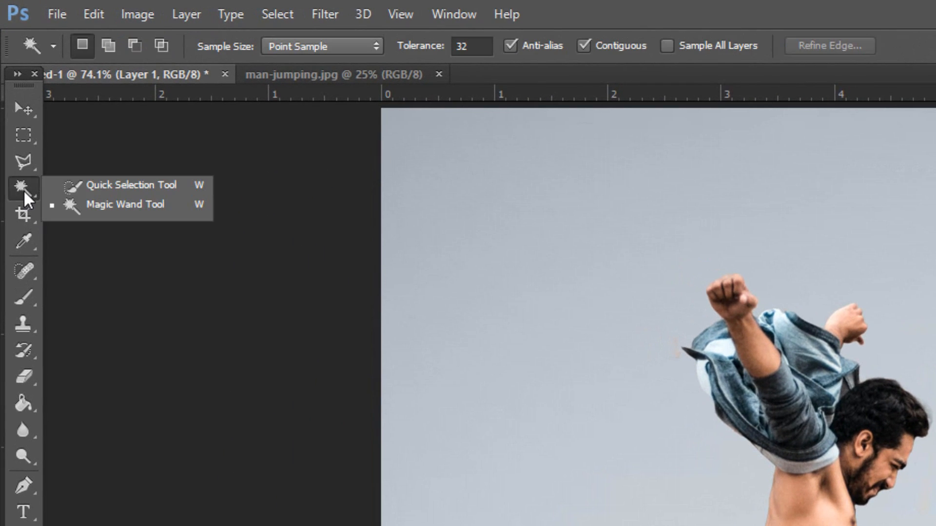
pyautogui.click(103, 186)
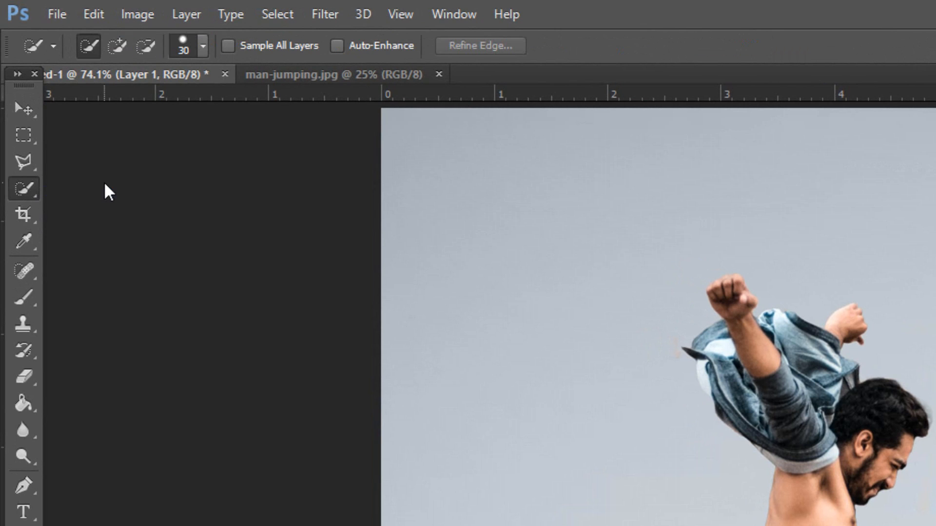
pyautogui.click(204, 47)
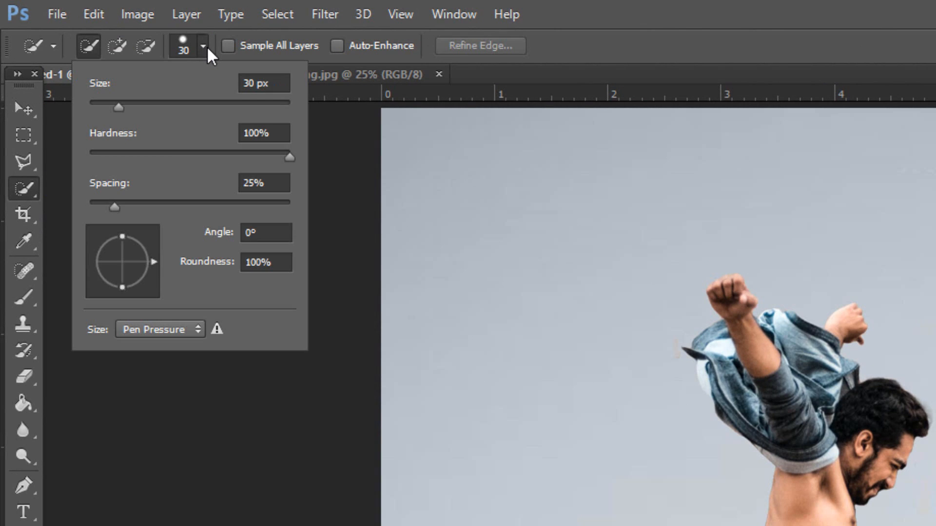
pyautogui.click(113, 104)
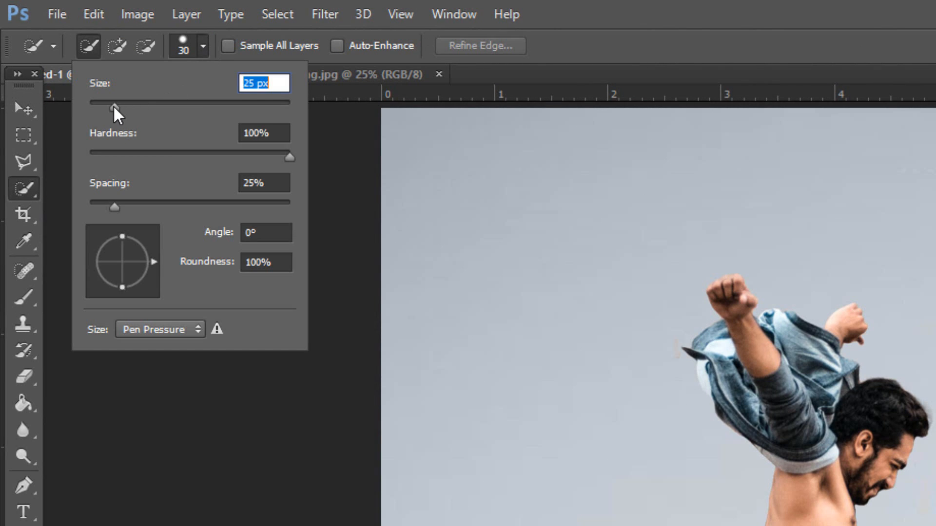
# - Reduce the Quick Selection brush size to 10 px and select the man's shirt, arms, head and torso
pyautogui.moveTo(113, 105); pyautogui.dragTo(98, 107)
pyautogui.click(798, 378)
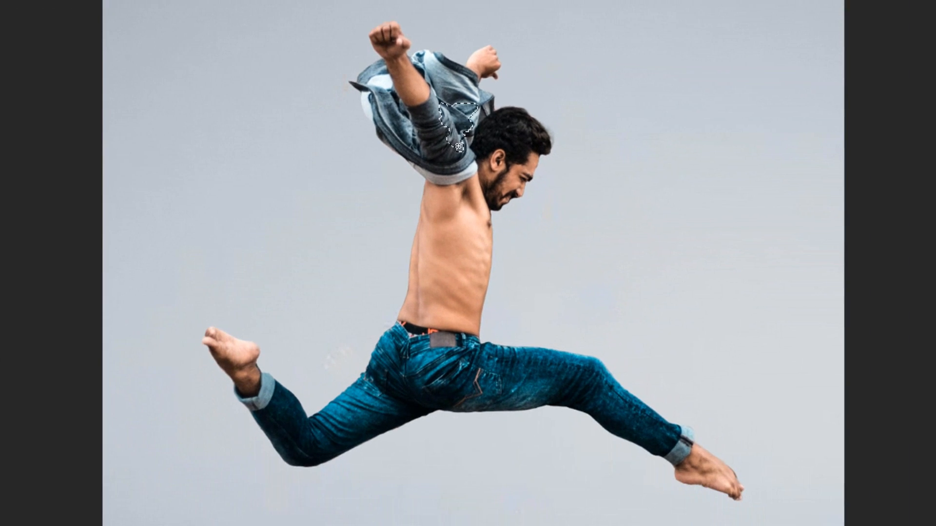
pyautogui.moveTo(798, 379); pyautogui.dragTo(819, 428)
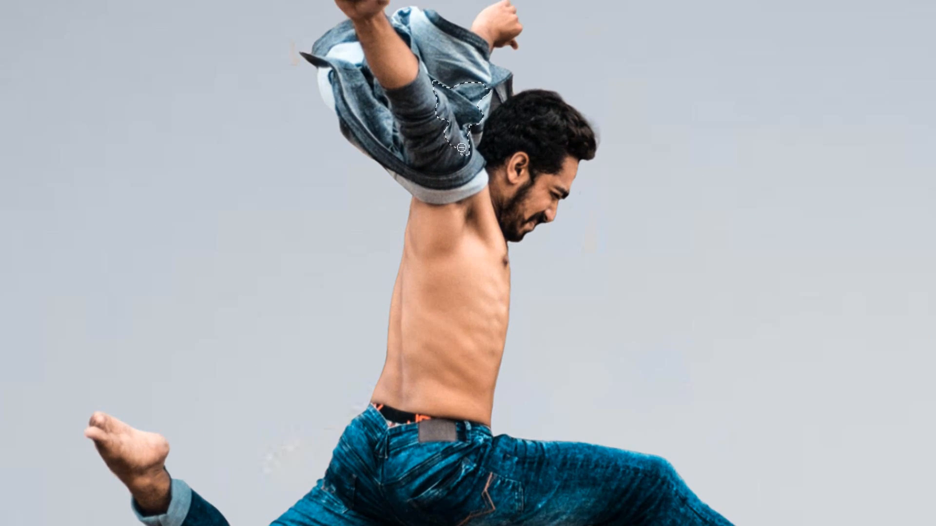
pyautogui.moveTo(469, 53)
pyautogui.mouseDown()
pyautogui.moveTo(463, 1)
pyautogui.moveTo(446, 1)
pyautogui.moveTo(444, 59)
pyautogui.mouseUp()
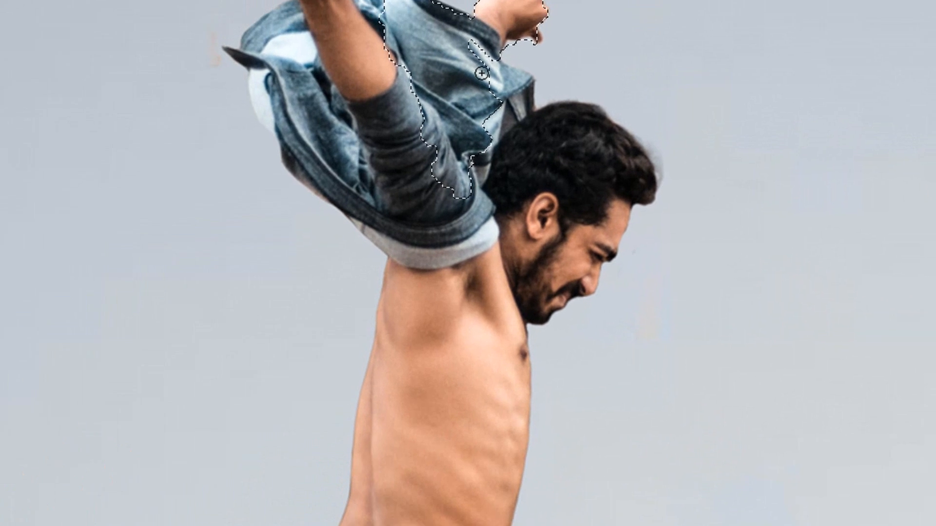
pyautogui.click(511, 45)
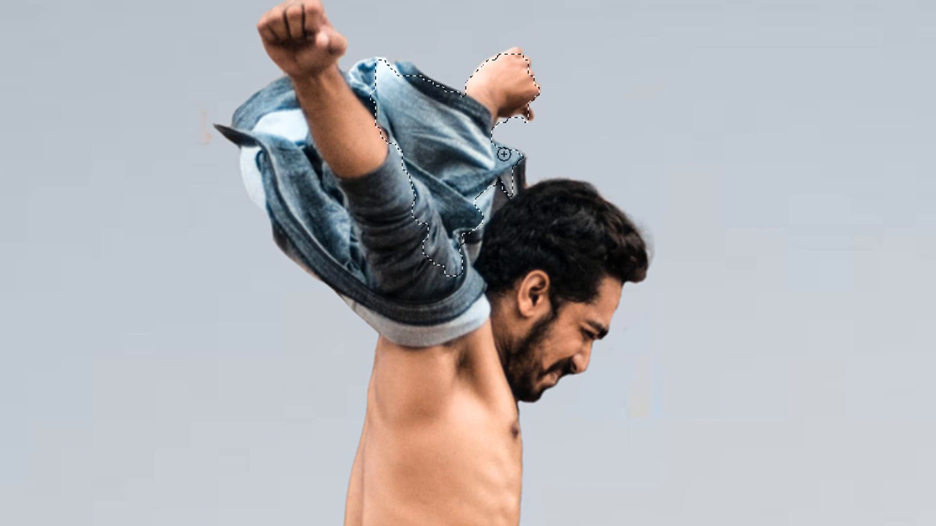
pyautogui.moveTo(496, 184)
pyautogui.mouseDown()
pyautogui.moveTo(312, 10)
pyautogui.moveTo(251, 171)
pyautogui.moveTo(415, 337)
pyautogui.moveTo(524, 335)
pyautogui.mouseUp()
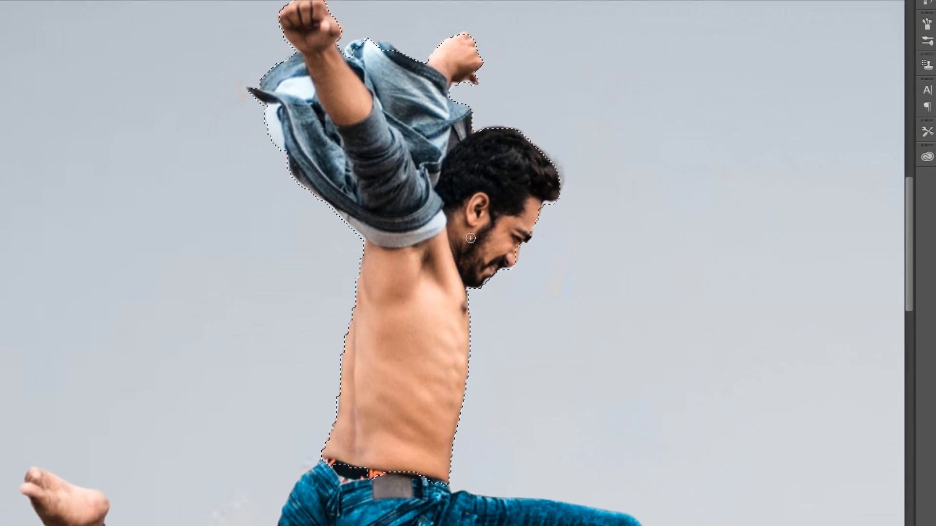
# - Extend the selection over the jeans, both legs and both bare feet
pyautogui.scroll(-4, 470, 238)
pyautogui.moveTo(412, 351)
pyautogui.mouseDown()
pyautogui.moveTo(229, 426)
pyautogui.moveTo(134, 385)
pyautogui.moveTo(96, 316)
pyautogui.moveTo(31, 287)
pyautogui.moveTo(19, 299)
pyautogui.mouseUp()
pyautogui.scroll(1, 96, 316)
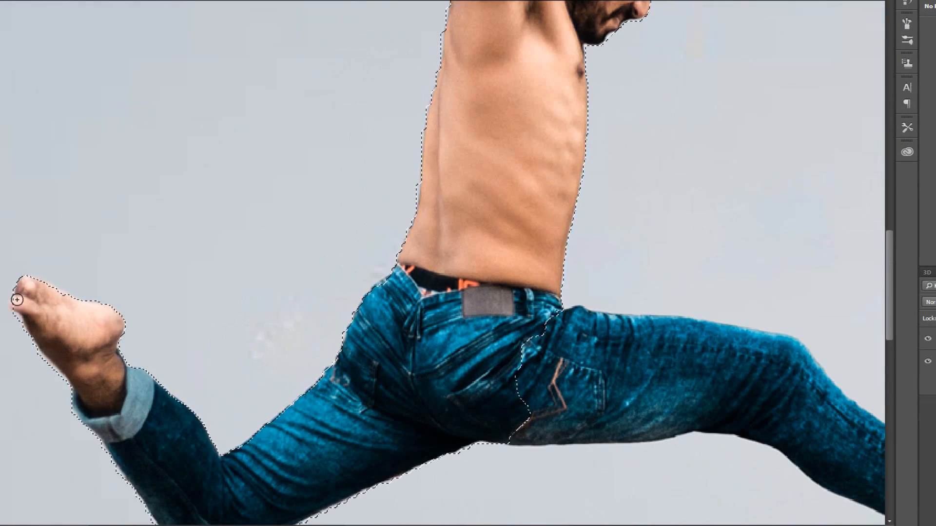
pyautogui.scroll(-3, 292, 312)
pyautogui.moveTo(551, 336)
pyautogui.mouseDown()
pyautogui.moveTo(819, 395)
pyautogui.moveTo(450, 273)
pyautogui.mouseUp()
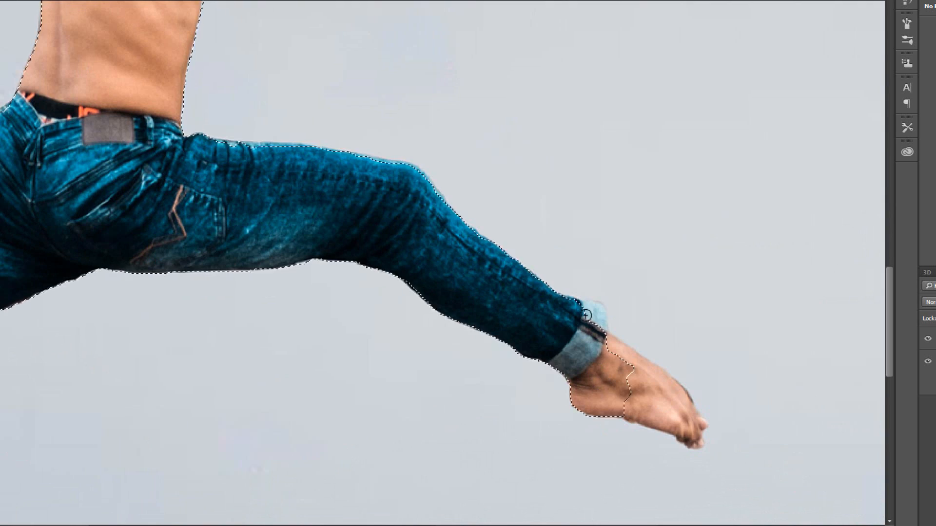
pyautogui.moveTo(585, 339)
pyautogui.mouseDown()
pyautogui.moveTo(627, 360)
pyautogui.moveTo(685, 414)
pyautogui.mouseUp()
# - Correct the selection's outline along the man's back just below the shirt
pyautogui.scroll(-1, 685, 397)
pyautogui.scroll(-3, 334, 266)
pyautogui.moveTo(253, 77); pyautogui.dragTo(368, 225)
pyautogui.scroll(2, 404, 113)
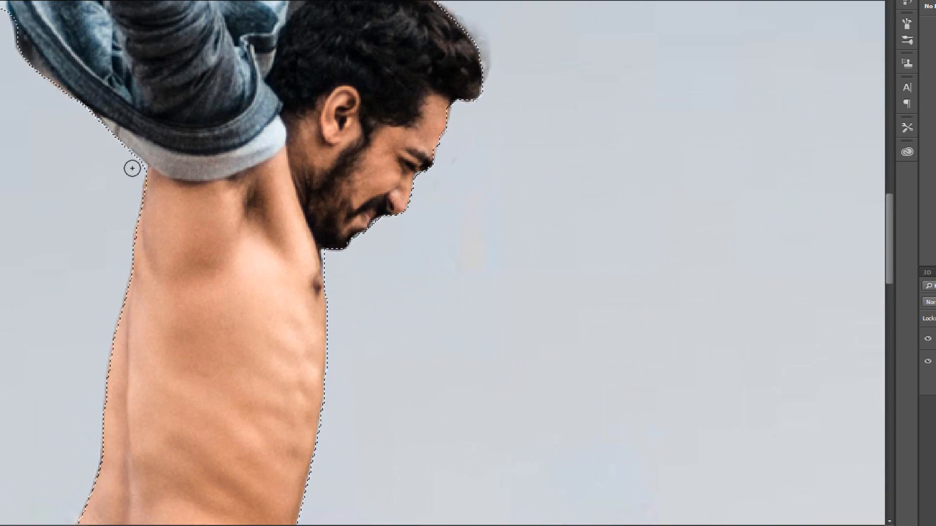
pyautogui.moveTo(131, 168); pyautogui.dragTo(142, 293)
pyautogui.scroll(-1, 284, 109)
pyautogui.hotkey('ctrl', '0')
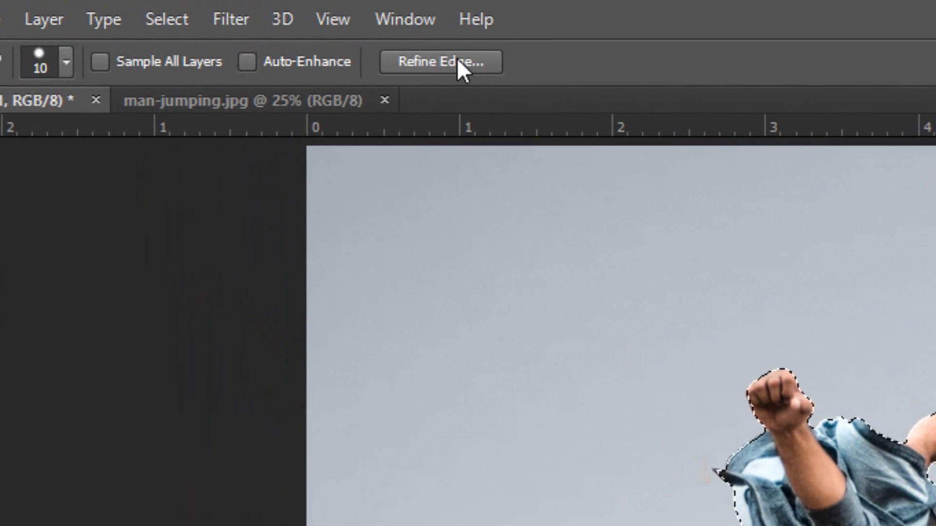
# - In Refine Edge, use the Overlay view, set Radius to 1.6 px and enable Smart Radius
pyautogui.click(462, 61)
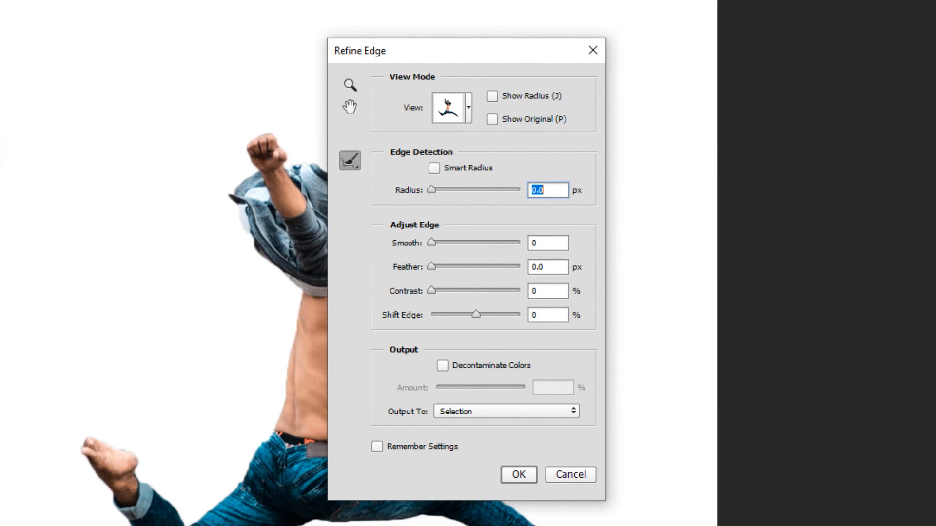
pyautogui.click(469, 108)
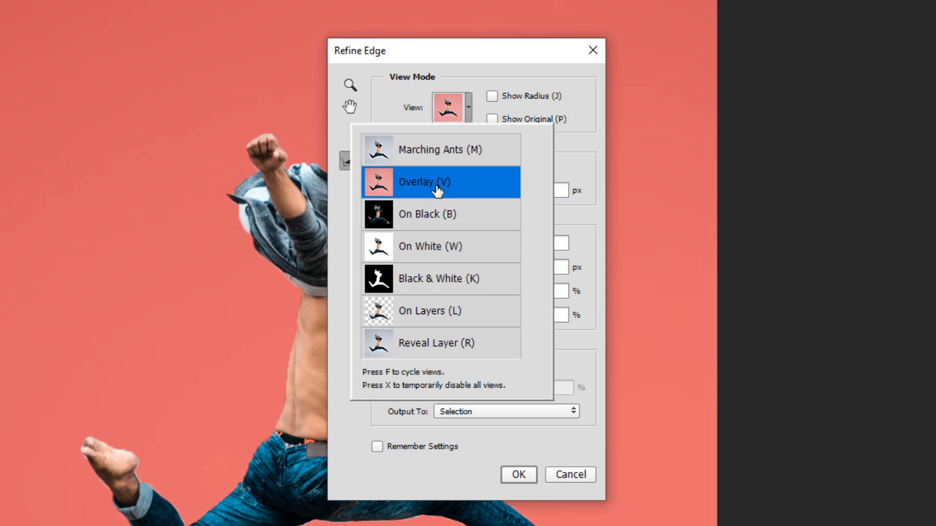
pyautogui.click(536, 72)
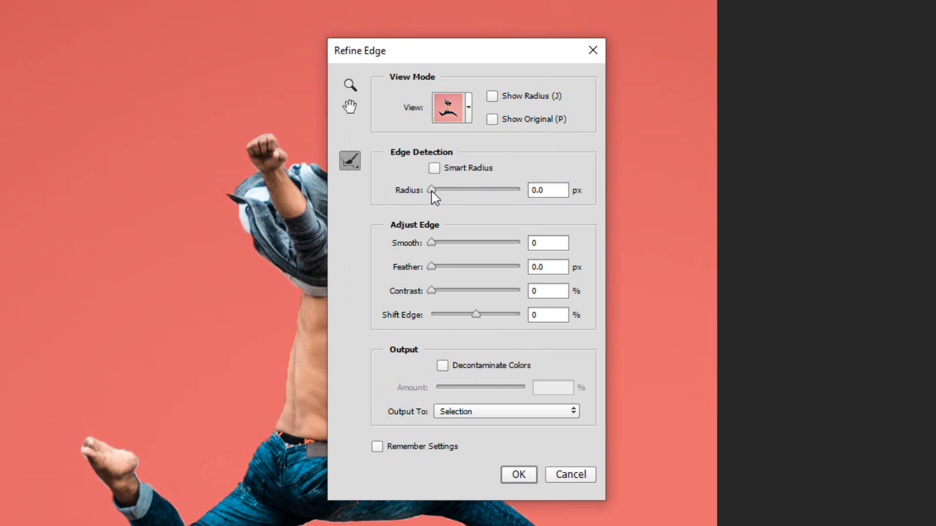
pyautogui.moveTo(433, 193); pyautogui.dragTo(438, 194)
pyautogui.click(437, 171)
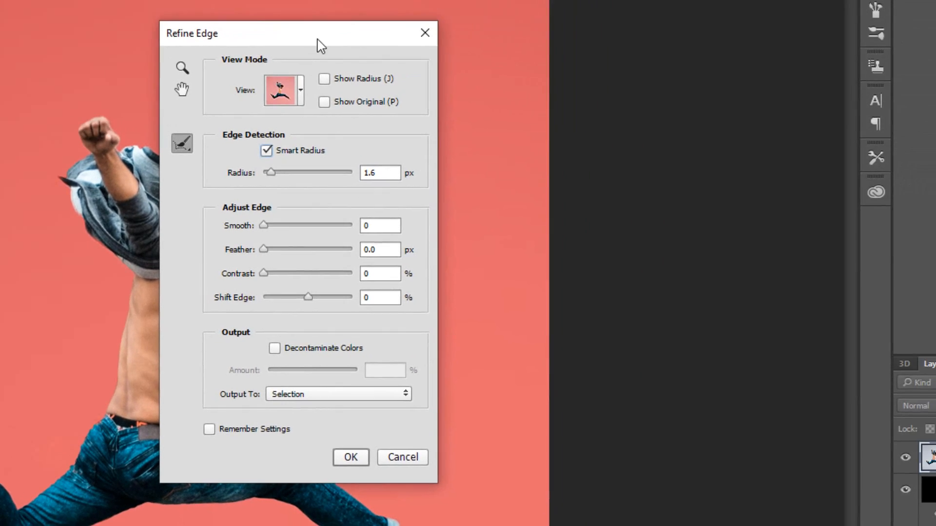
# - Touch up the edges at the rear foot and front cuff, decontaminate colors at 100%, and output to a new layer with layer mask
pyautogui.moveTo(483, 54); pyautogui.dragTo(835, 95)
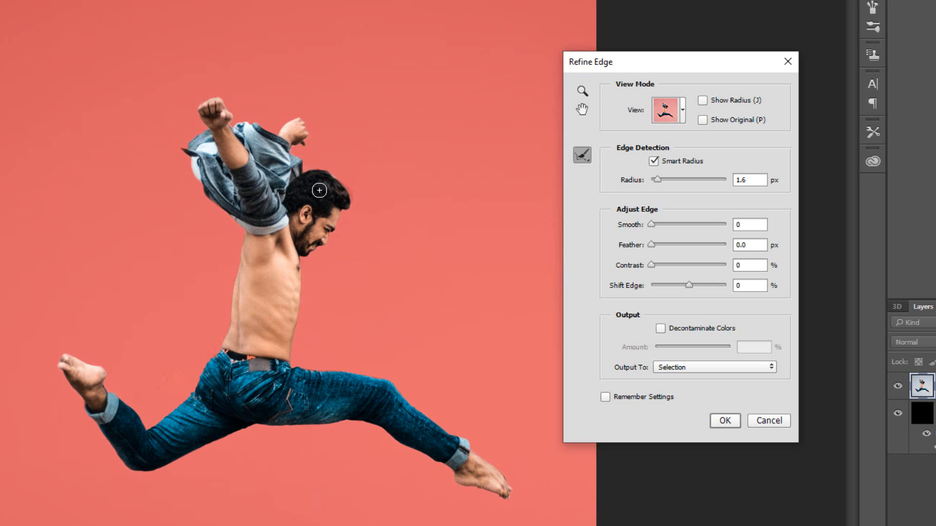
pyautogui.click(63, 357)
pyautogui.click(462, 448)
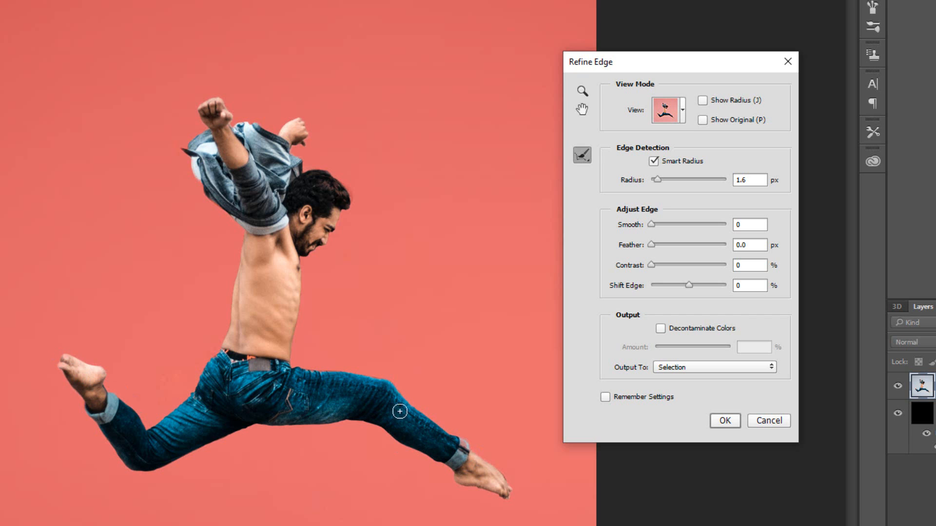
pyautogui.click(661, 328)
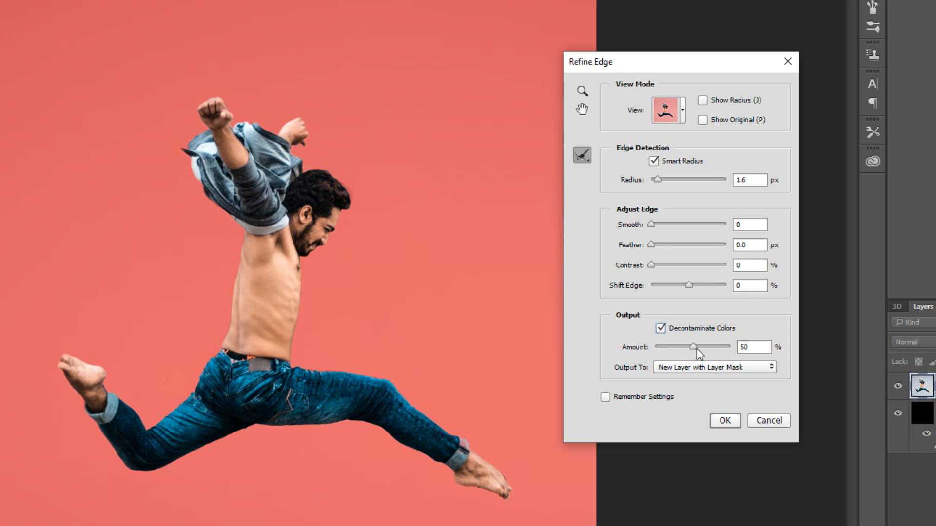
pyautogui.moveTo(697, 349); pyautogui.dragTo(730, 349)
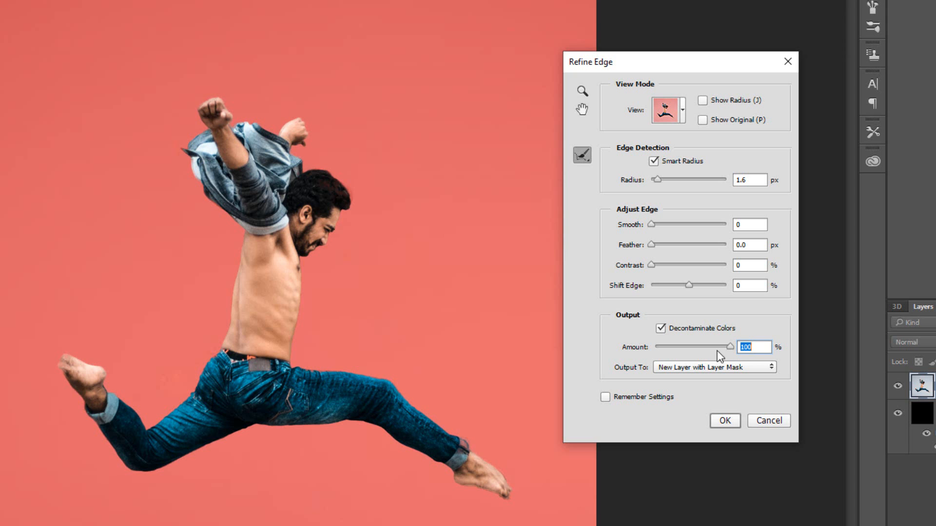
pyautogui.press('Return')
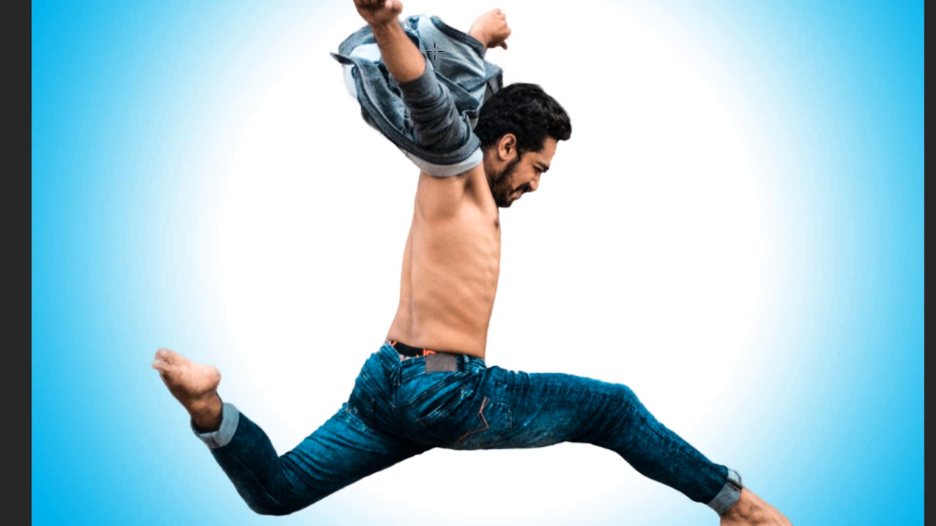
# - Copy a narrow vertical strip of the man, from the shirt down to the jeans, onto a new layer
pyautogui.moveTo(435, 50); pyautogui.dragTo(452, 432)
pyautogui.hotkey('ctrl', 'j')
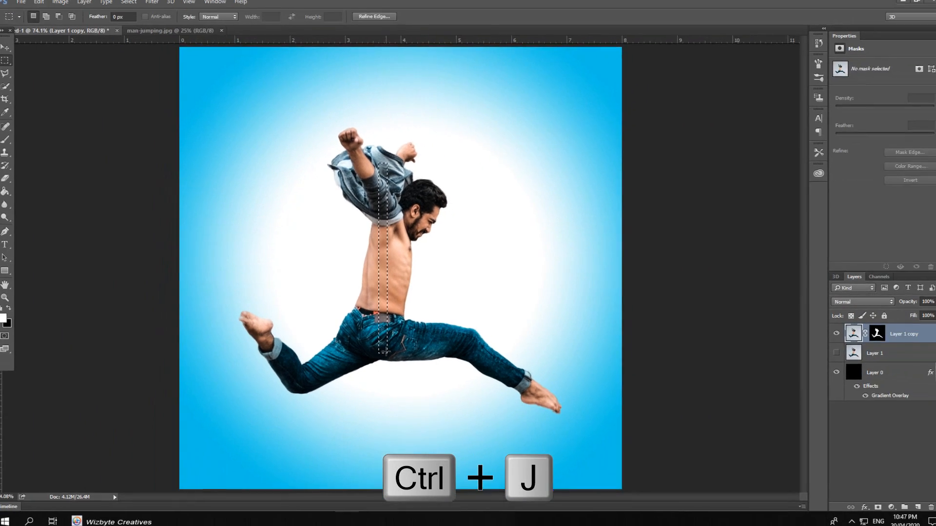
pyautogui.press('v')
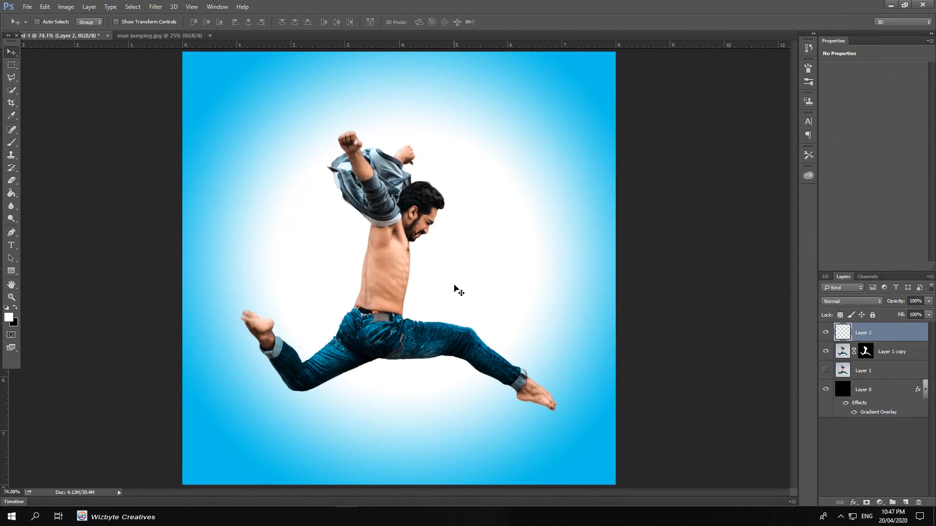
# - Stretch the body strip horizontally from its center past both canvas sides, about 6041% wide, and move it to the canvas's top edge
pyautogui.hotkey('ctrl', 't')
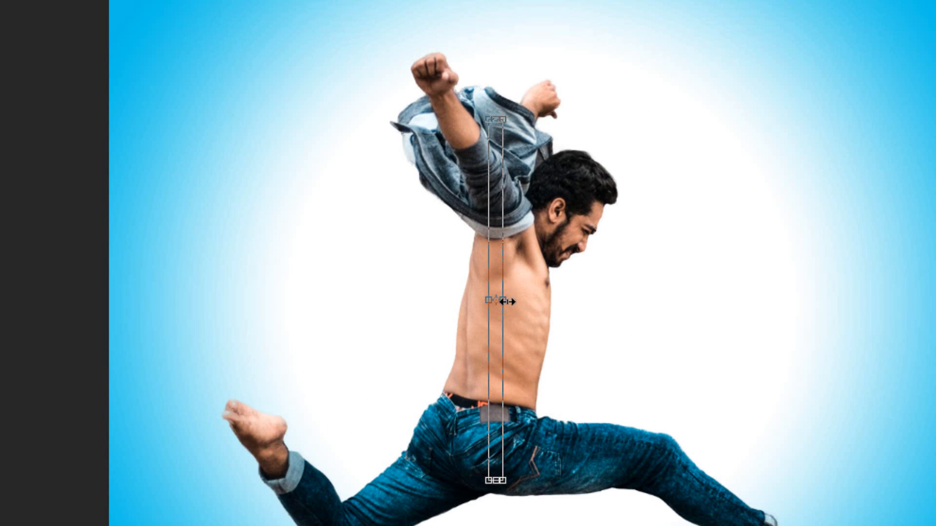
pyautogui.hotkey('alt', 'shift')
pyautogui.moveTo(504, 300); pyautogui.dragTo(877, 298)
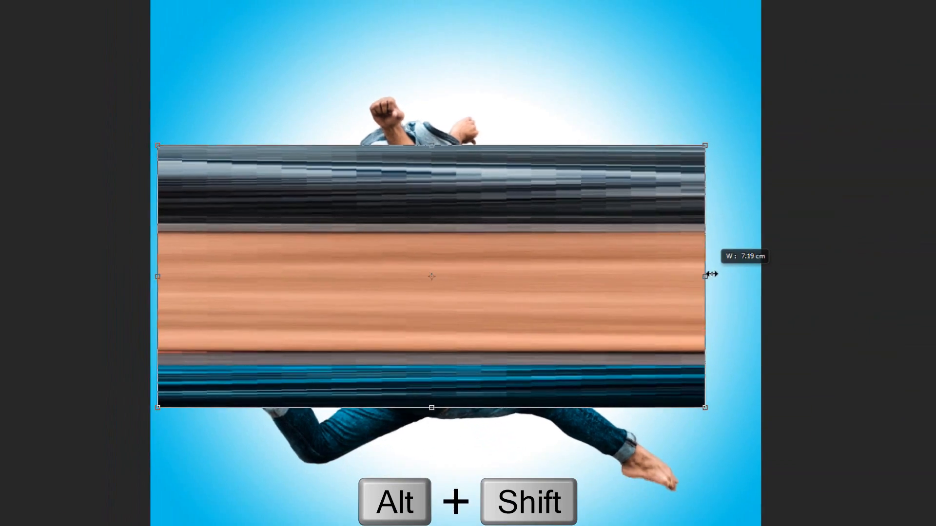
pyautogui.moveTo(711, 274); pyautogui.dragTo(759, 273)
pyautogui.moveTo(618, 255); pyautogui.dragTo(621, 258)
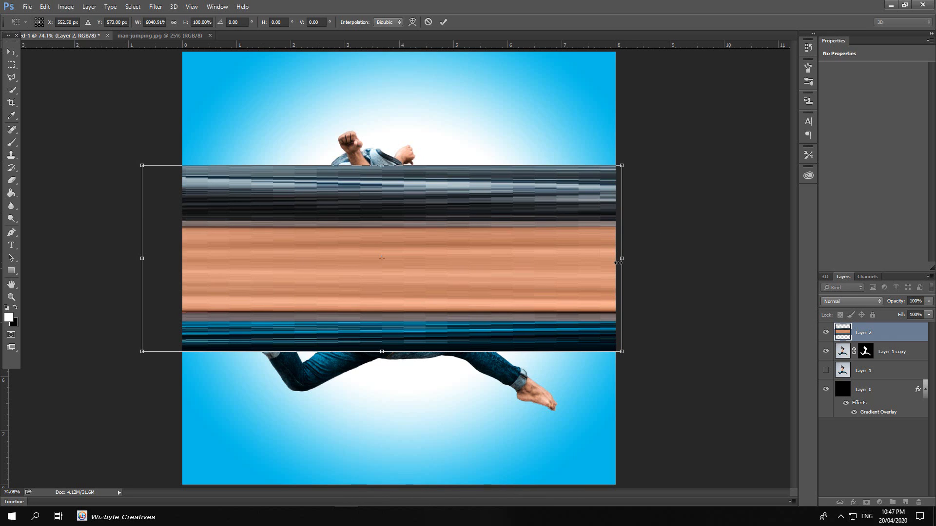
pyautogui.press('Return')
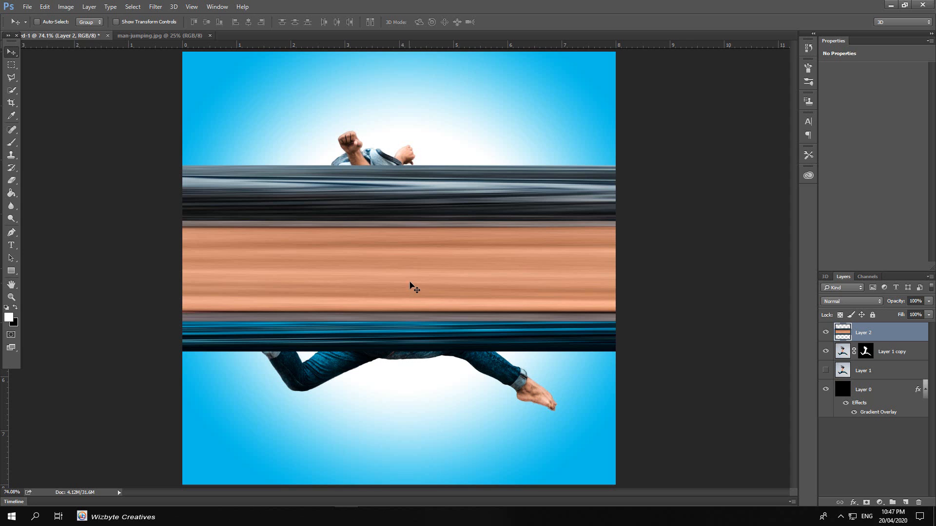
pyautogui.moveTo(410, 283); pyautogui.dragTo(416, 171)
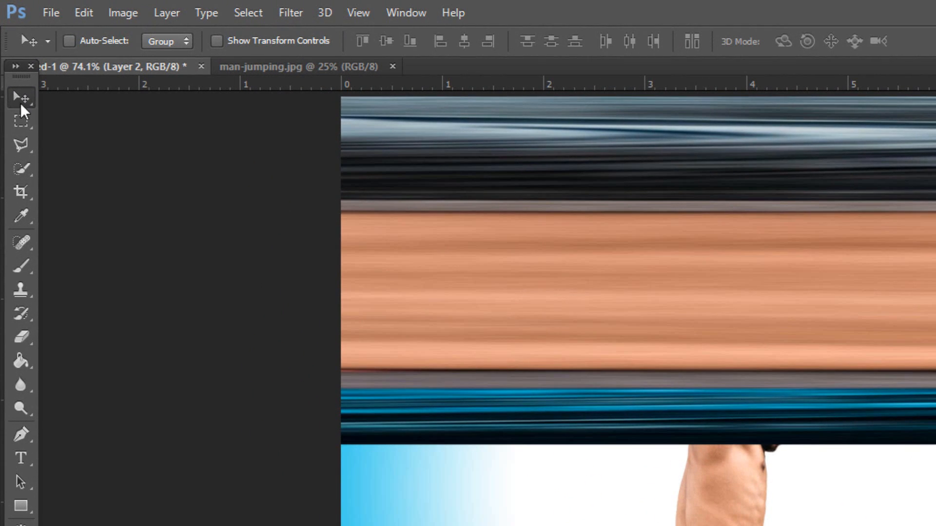
# - Copy a narrow vertical strip of the jeans about 1 cm tall, behind the hip, from Layer 1 copy onto a new layer
pyautogui.click(21, 120)
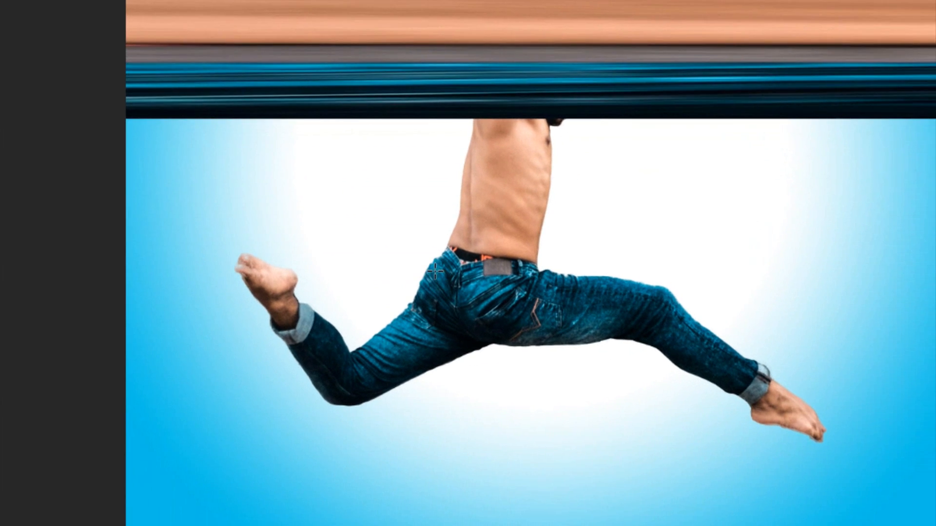
pyautogui.moveTo(432, 266); pyautogui.dragTo(443, 362)
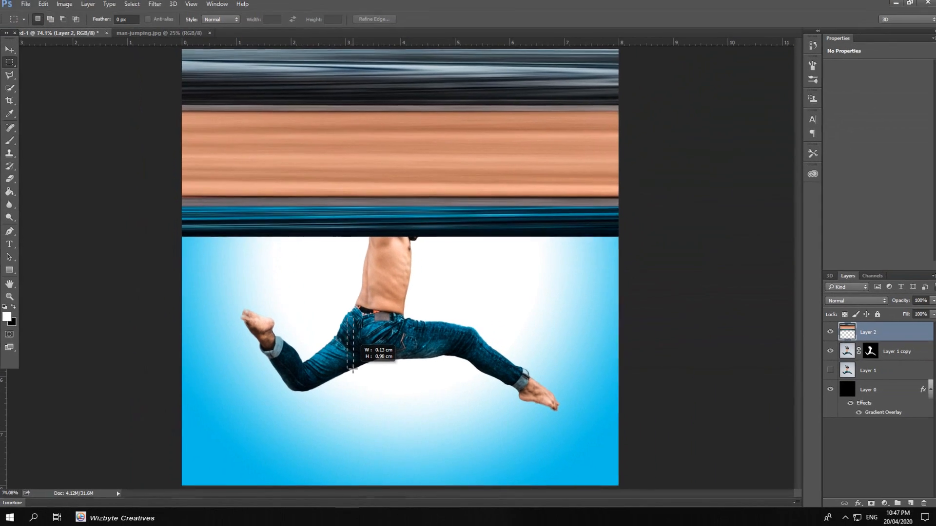
pyautogui.moveTo(353, 369); pyautogui.dragTo(353, 369)
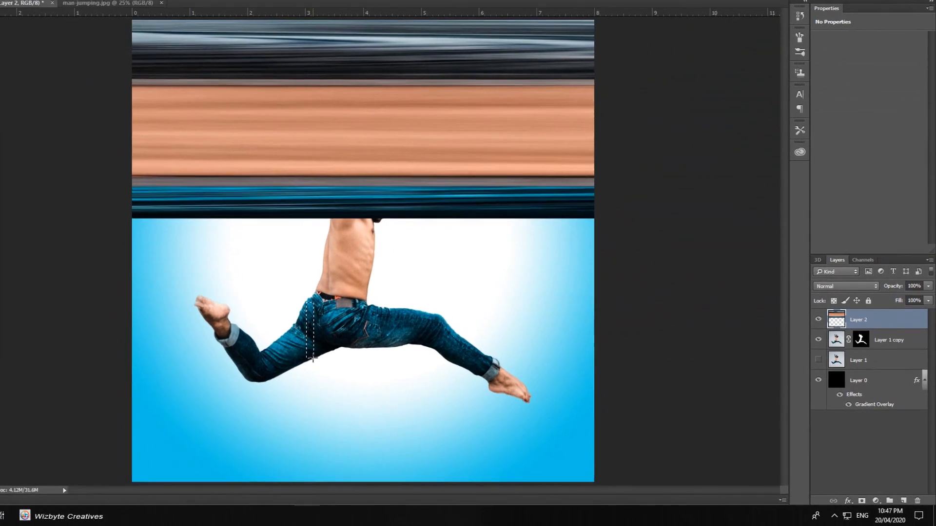
pyautogui.hotkey('alt', '[')
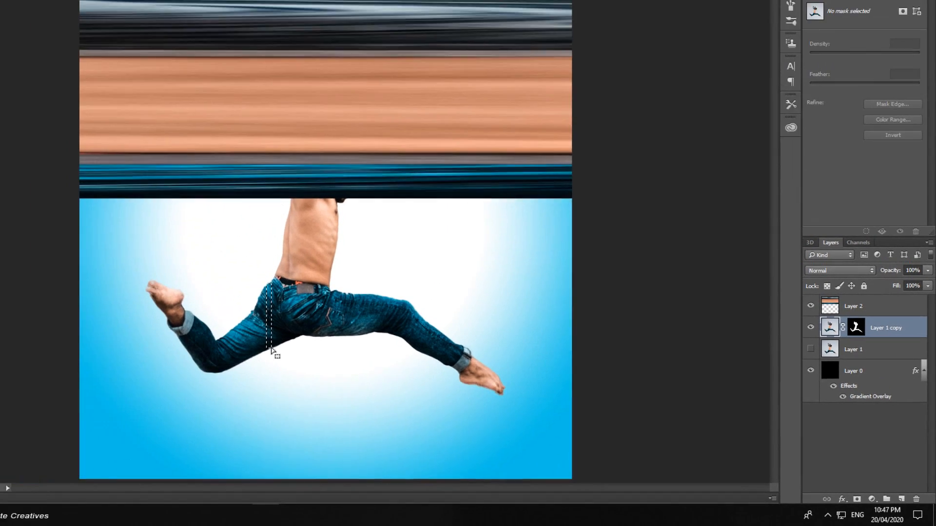
pyautogui.hotkey('ctrl', 'j')
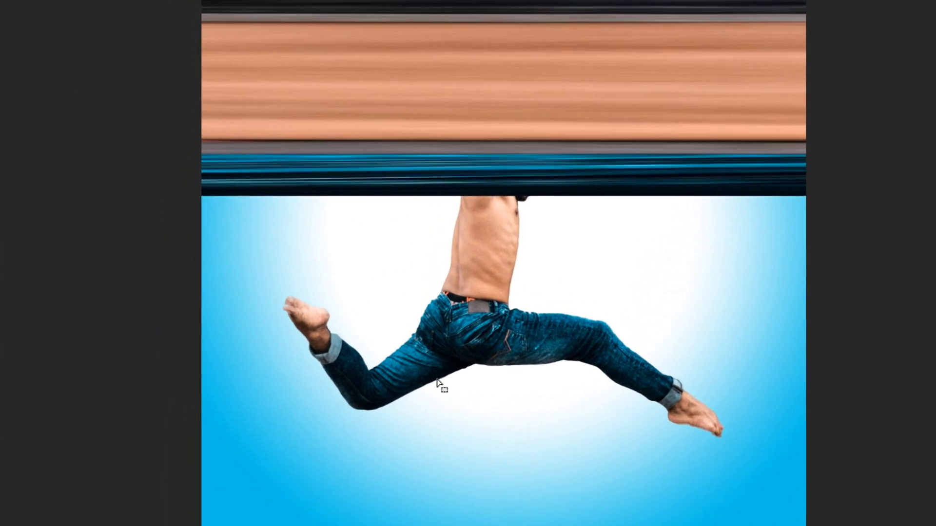
# - Stretch the jeans strip horizontally from its center past both canvas sides, about 13033% wide, and return to the Move tool
pyautogui.hotkey('ctrl', 't')
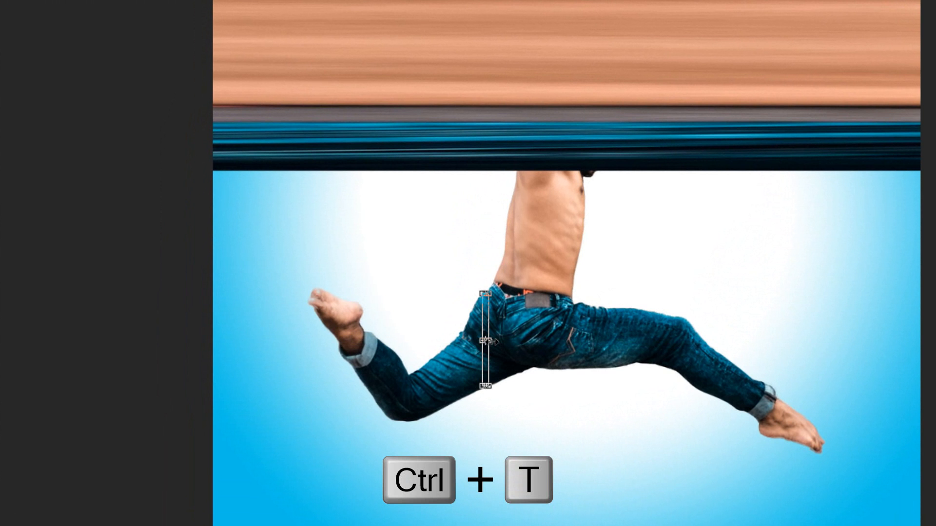
pyautogui.moveTo(493, 342); pyautogui.dragTo(885, 345)
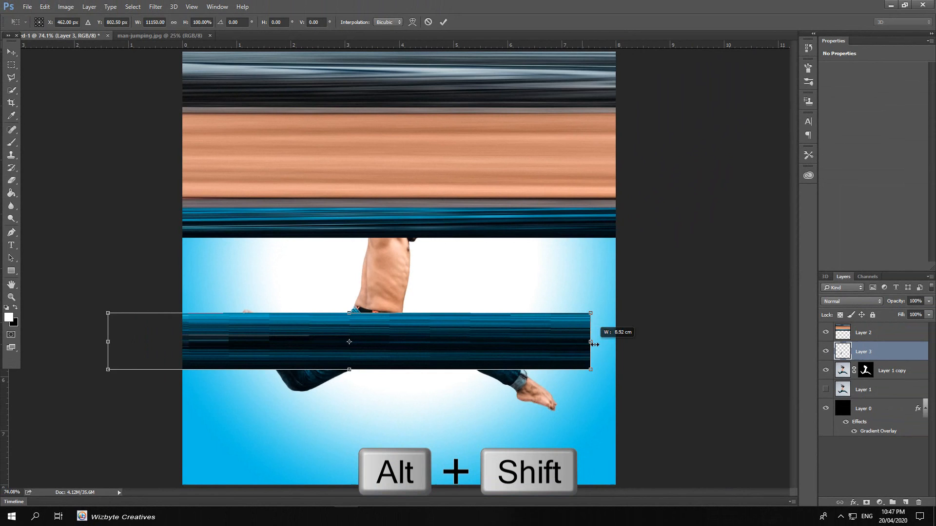
pyautogui.moveTo(594, 343); pyautogui.dragTo(634, 345)
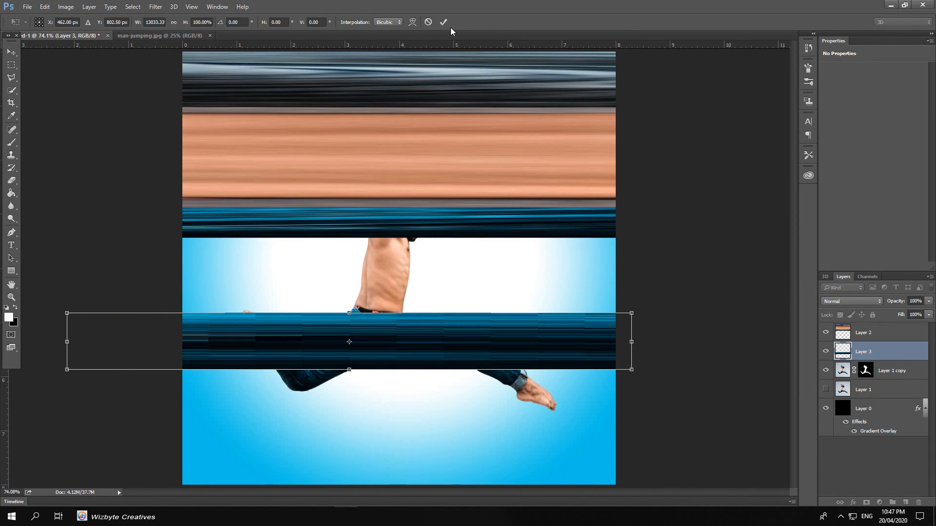
pyautogui.press('Return')
pyautogui.press('m')
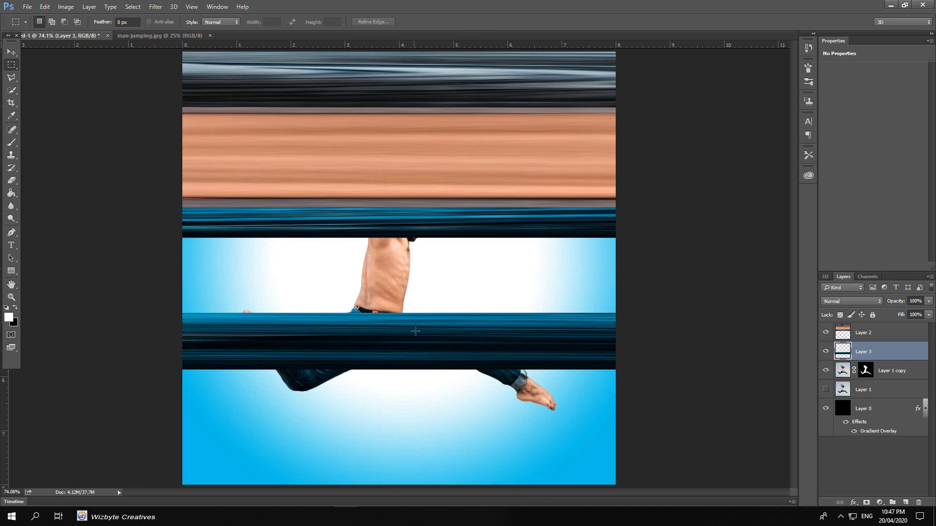
pyautogui.press('v')
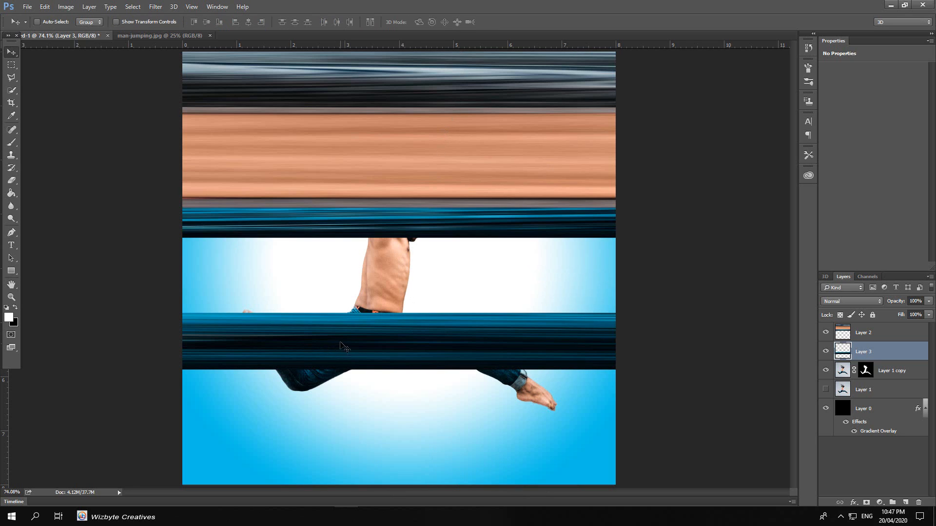
# - Move the stretched jeans strip up against the body strip's lower edge and merge both strip layers into one
pyautogui.moveTo(341, 347); pyautogui.dragTo(344, 272)
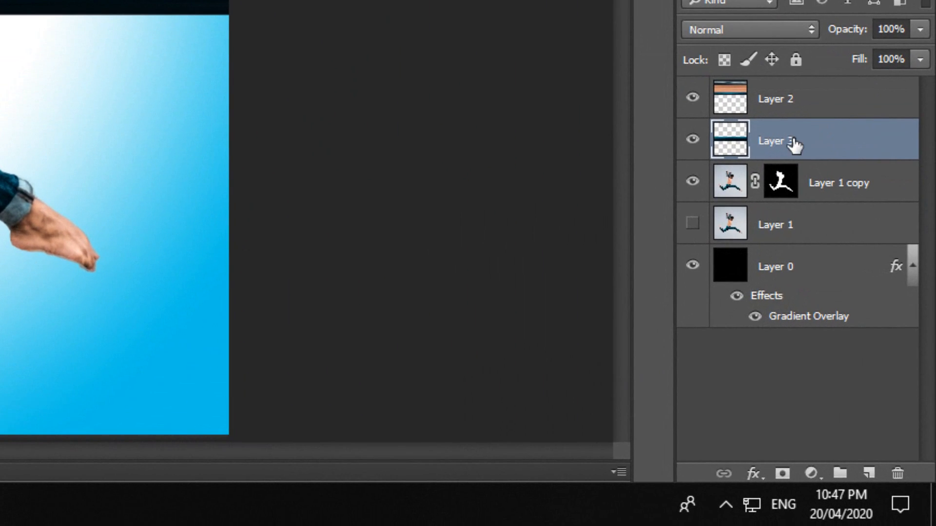
pyautogui.press('shift')
pyautogui.keyDown('shift'); pyautogui.click(812, 104); pyautogui.keyUp('shift')
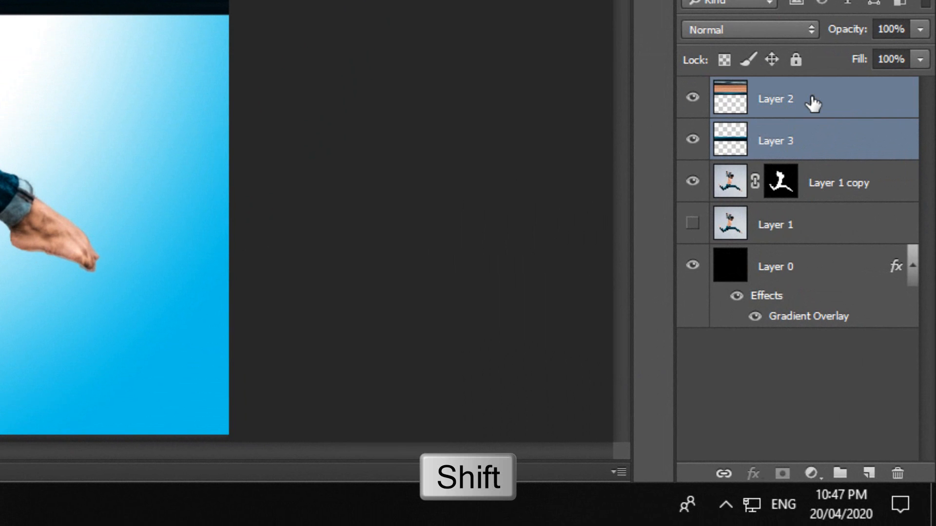
pyautogui.hotkey('ctrl', 'e')
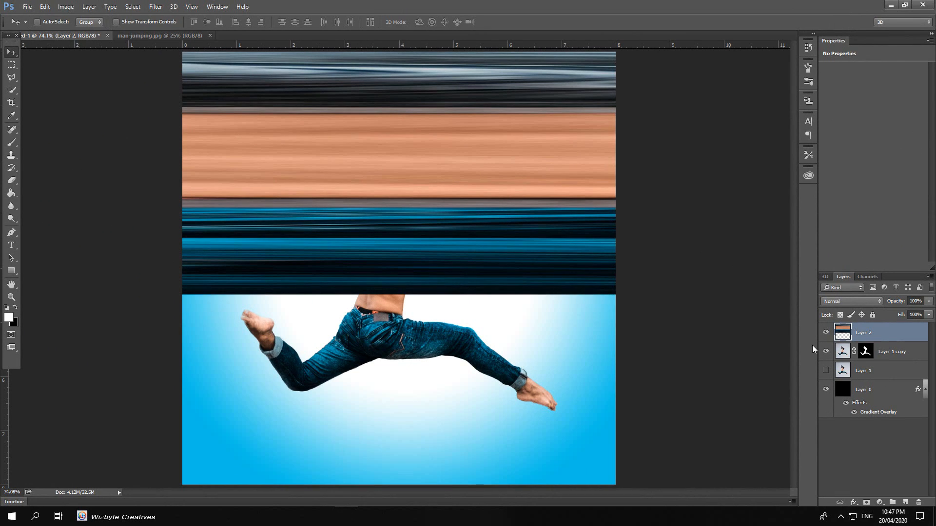
# - Select the whole canvas, crop the image to it to trim the overhanging strip pixels, and deselect
pyautogui.hotkey('ctrl', 'a')
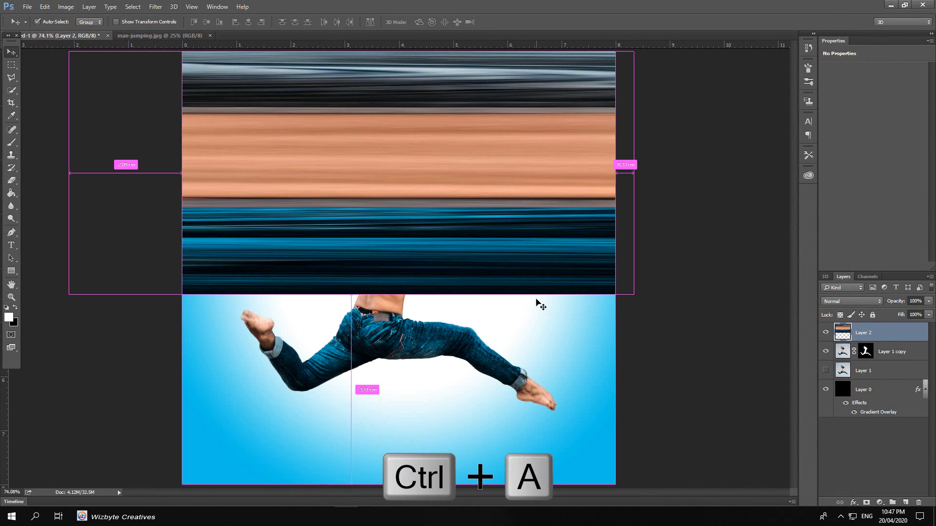
pyautogui.hotkey('ctrl', 'a')
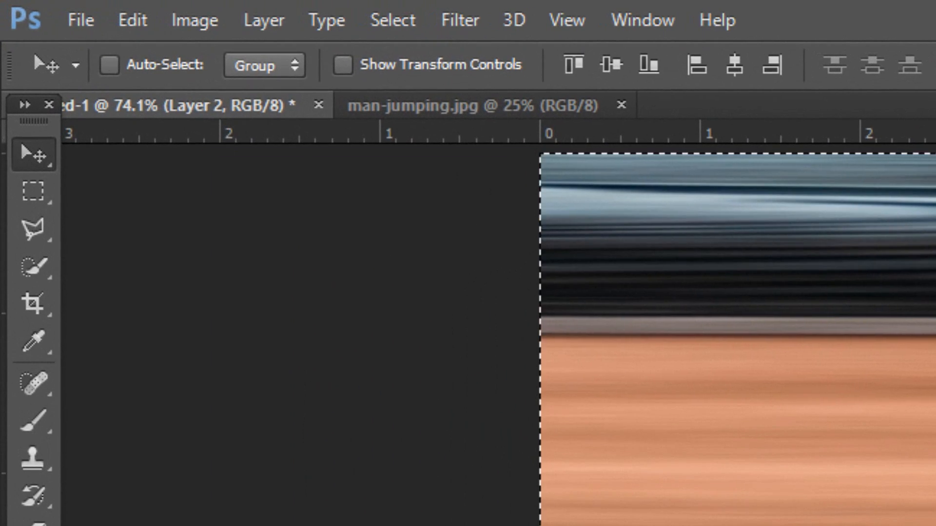
pyautogui.click(64, 7)
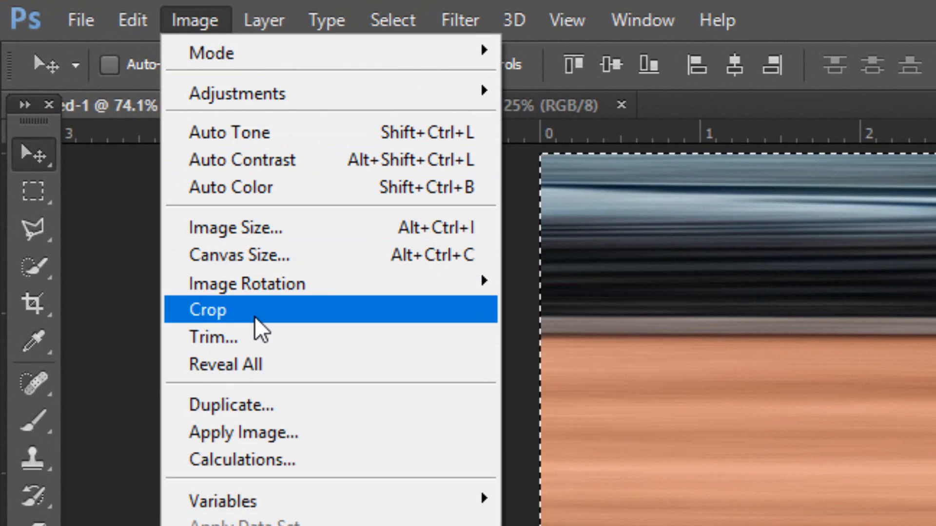
pyautogui.click(255, 320)
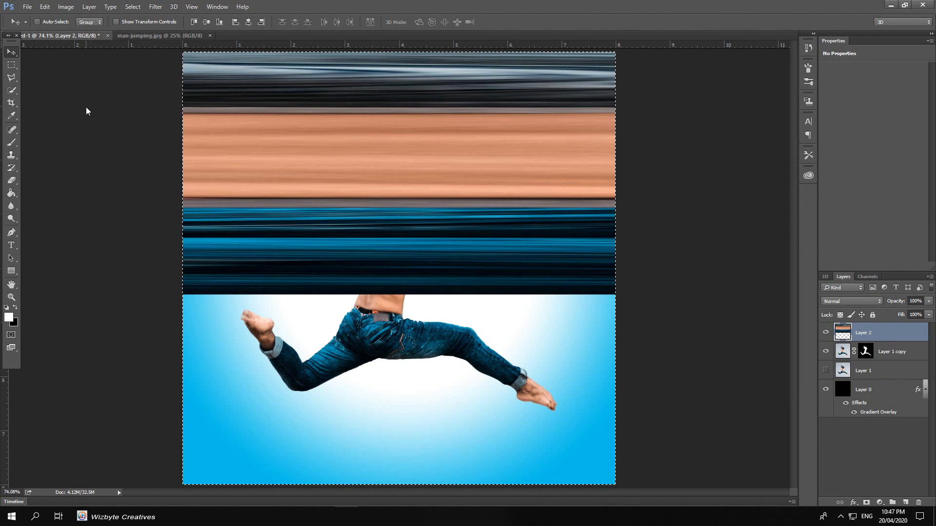
pyautogui.hotkey('ctrl', 'd')
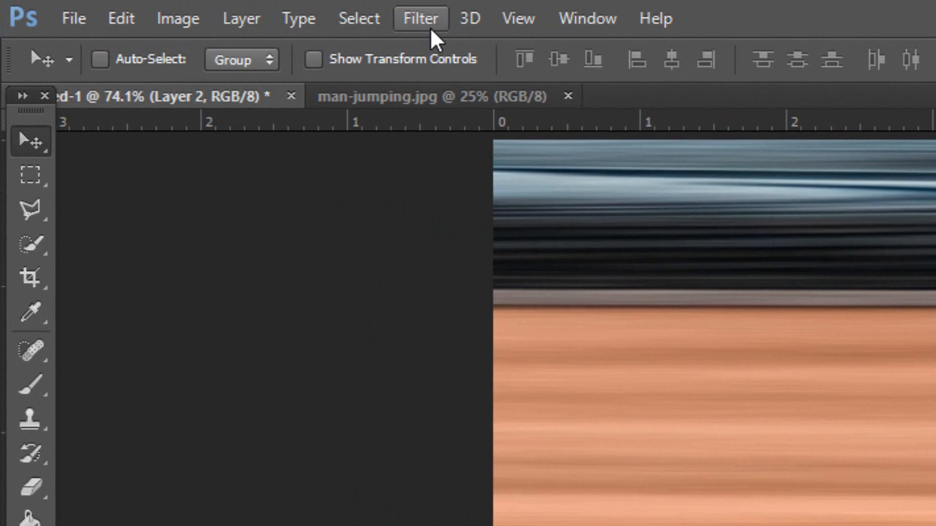
# - Apply the Polar Coordinates filter to the merged strips with Rectangular to Polar, and place Layer 2 beneath Layer 1 copy
pyautogui.click(421, 19)
pyautogui.moveTo(468, 366)
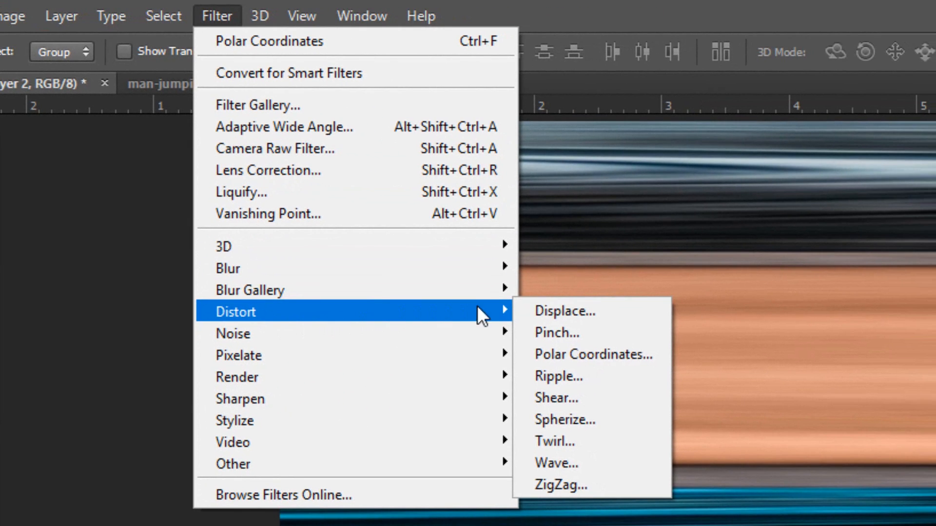
pyautogui.click(591, 356)
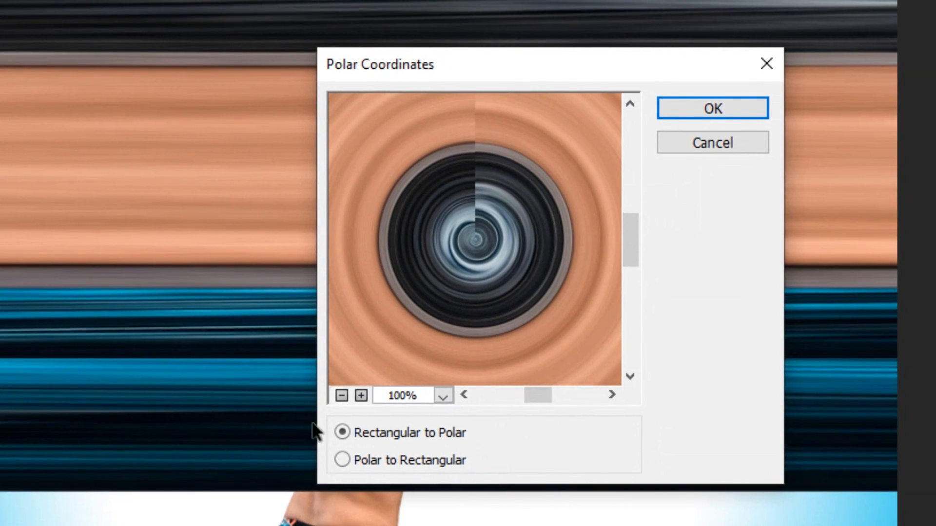
pyautogui.click(367, 433)
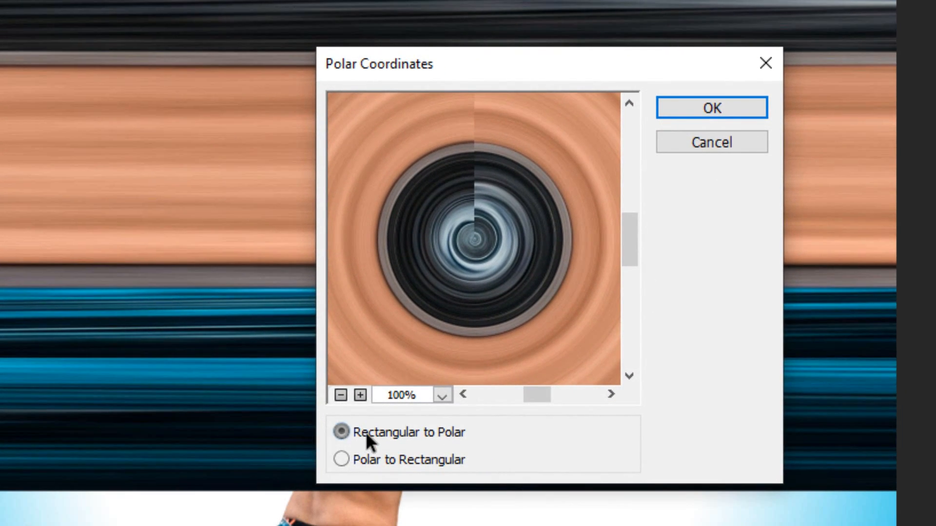
pyautogui.click(680, 111)
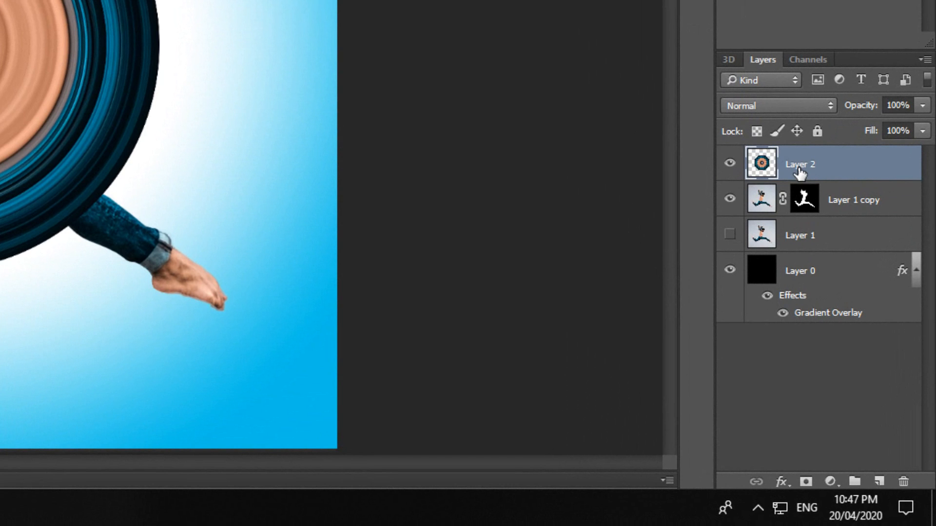
pyautogui.moveTo(799, 173); pyautogui.dragTo(800, 205)
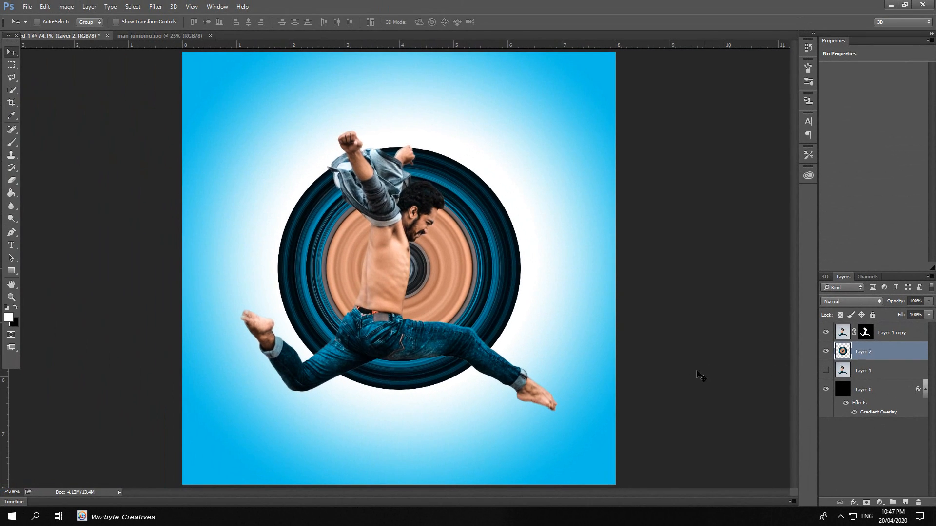
# - Scale the striped circle to about 131.5%, positioned around the man's body, and rotate it about -63°
pyautogui.hotkey('ctrl', 't')
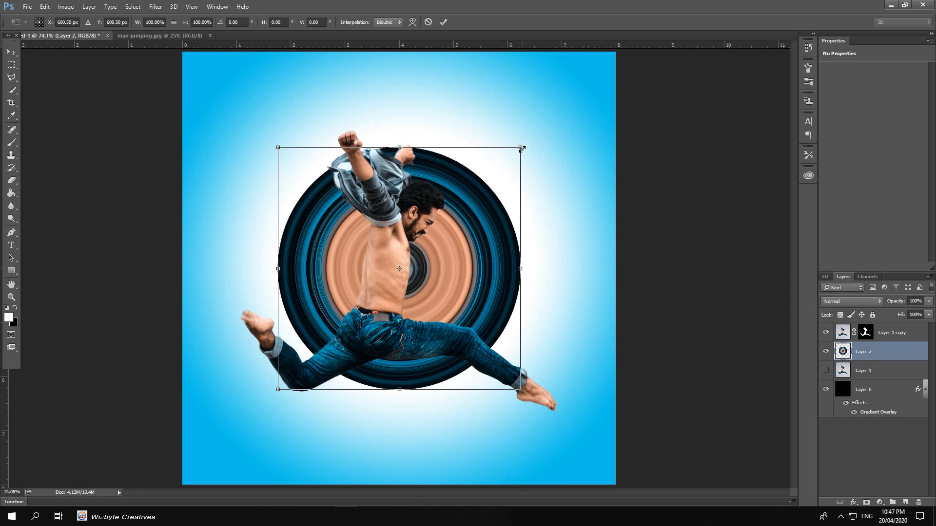
pyautogui.moveTo(521, 148); pyautogui.dragTo(587, 129)
pyautogui.moveTo(484, 214); pyautogui.dragTo(493, 227)
pyautogui.moveTo(568, 119); pyautogui.dragTo(546, 132)
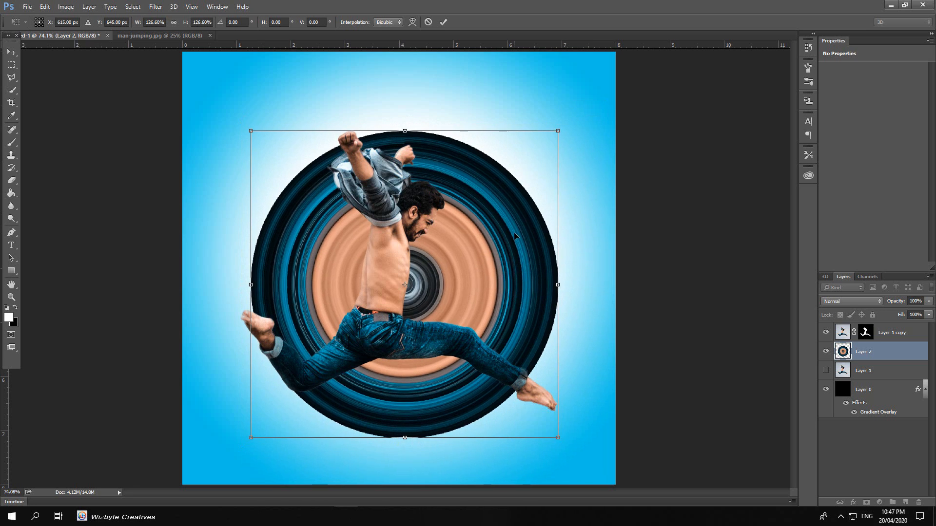
pyautogui.moveTo(514, 232); pyautogui.dragTo(502, 233)
pyautogui.moveTo(547, 132); pyautogui.dragTo(553, 125)
pyautogui.moveTo(457, 231); pyautogui.dragTo(463, 229)
pyautogui.moveTo(559, 444); pyautogui.dragTo(557, 443)
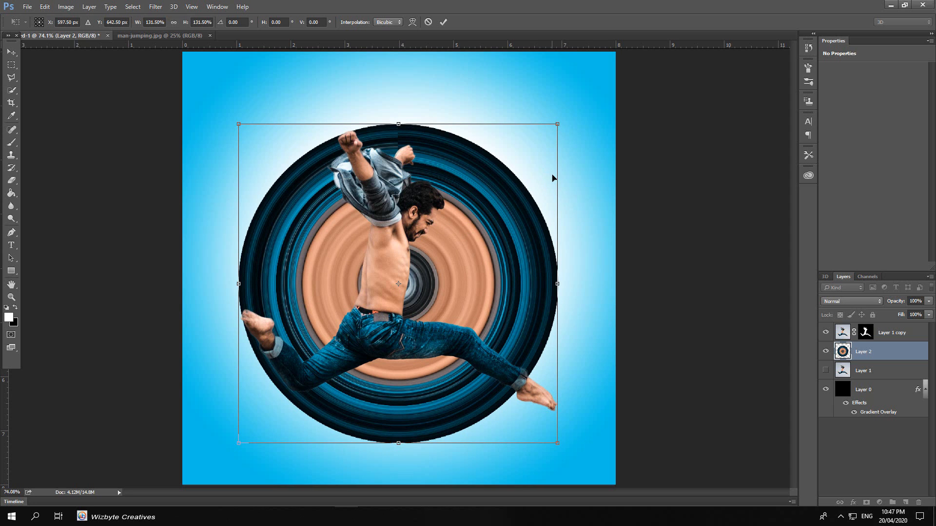
pyautogui.moveTo(591, 199); pyautogui.dragTo(412, 108)
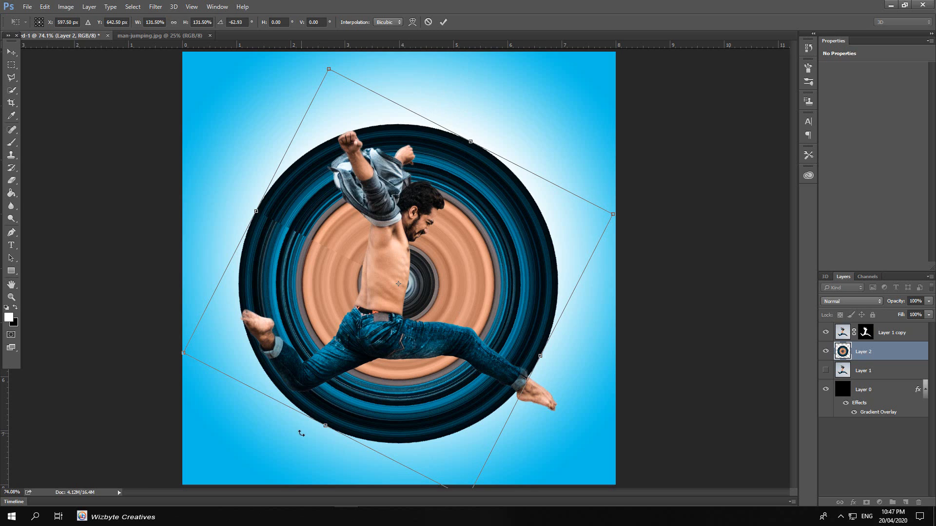
pyautogui.press('Return')
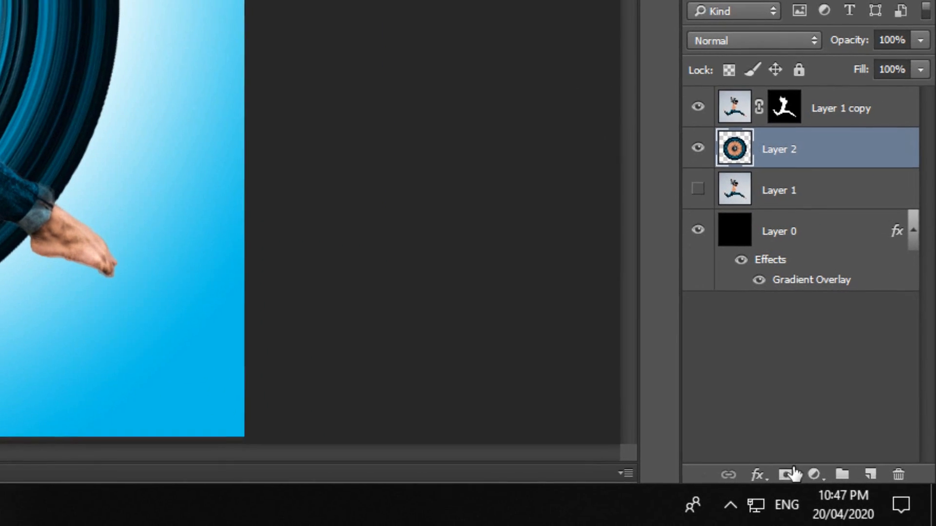
# - Add a layer mask to Layer 2 and set up the Pencil tool with a hard round 40 px tip
pyautogui.click(786, 476)
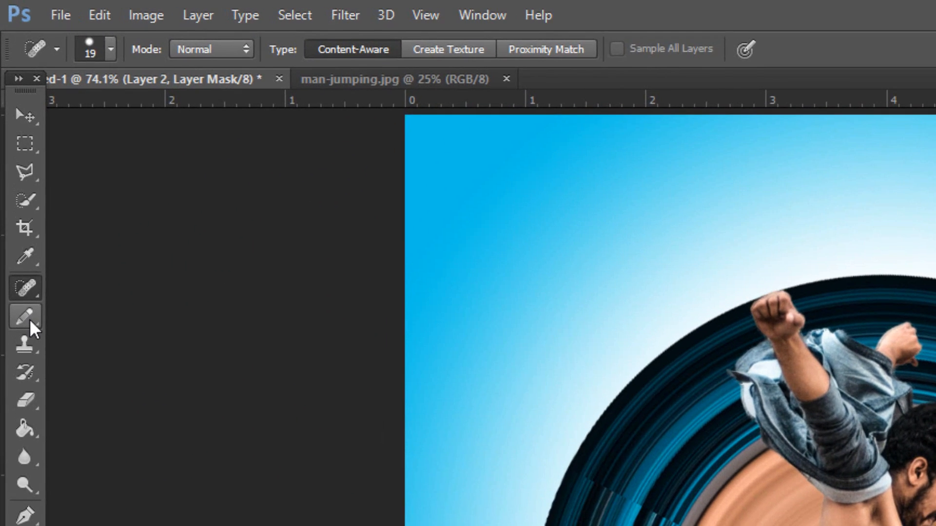
pyautogui.click(29, 317)
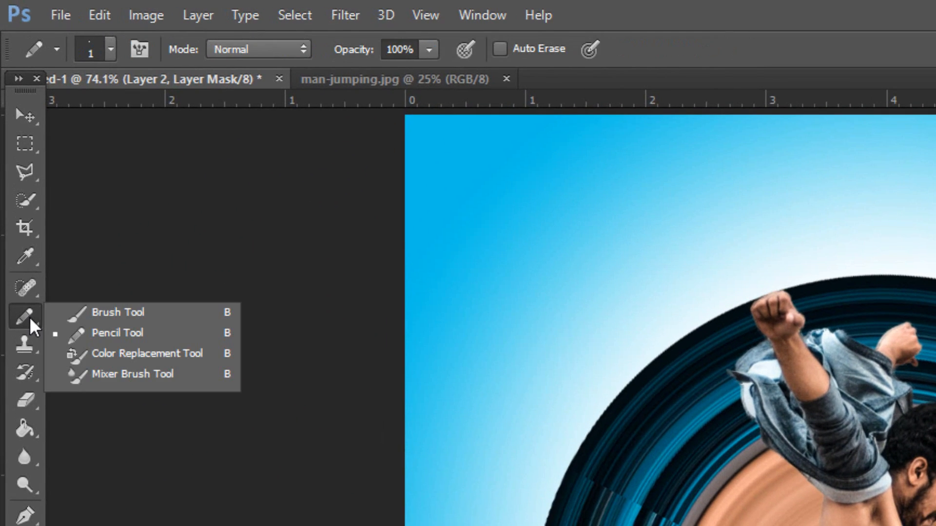
pyautogui.click(97, 334)
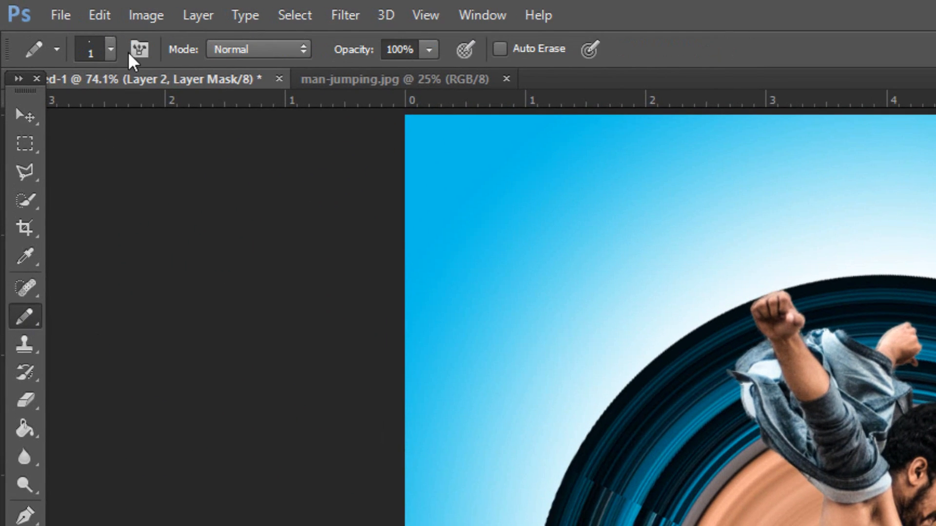
pyautogui.click(112, 49)
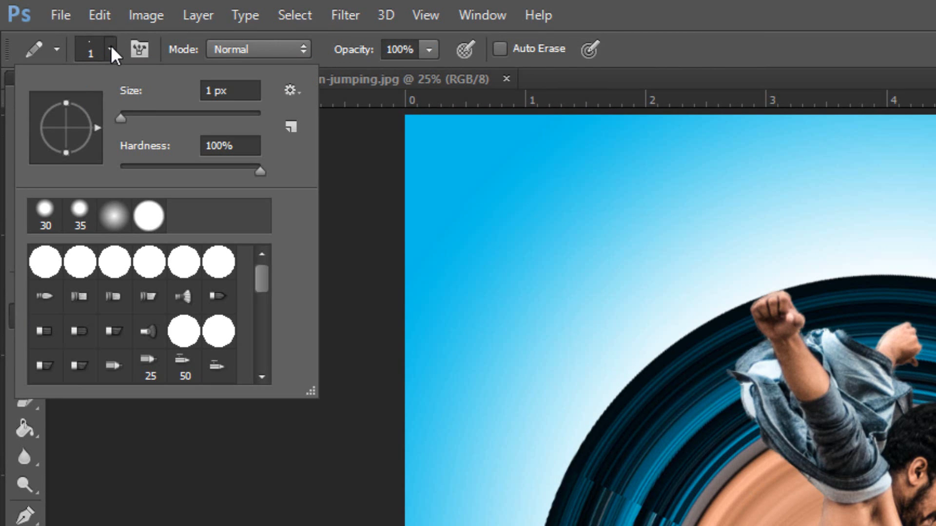
pyautogui.moveTo(121, 118)
pyautogui.mouseDown()
pyautogui.moveTo(153, 118)
pyautogui.moveTo(144, 115)
pyautogui.mouseUp()
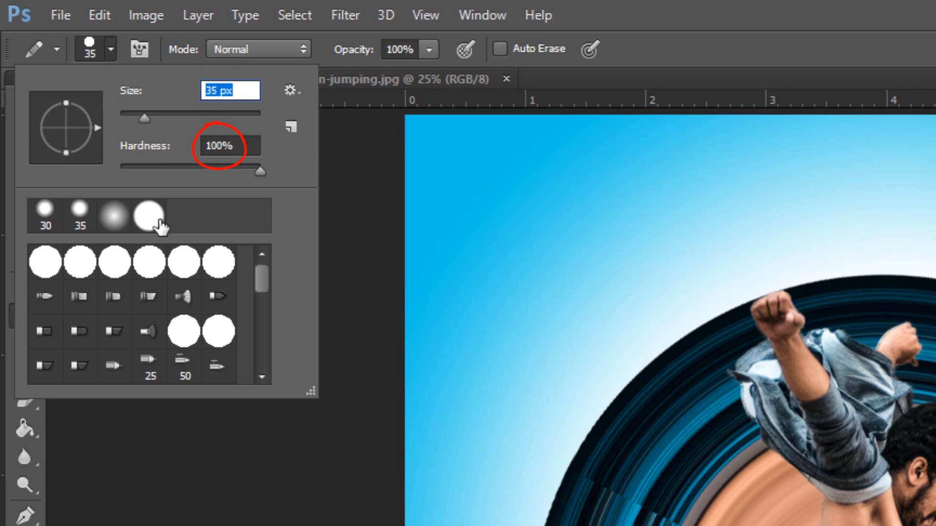
pyautogui.click(82, 267)
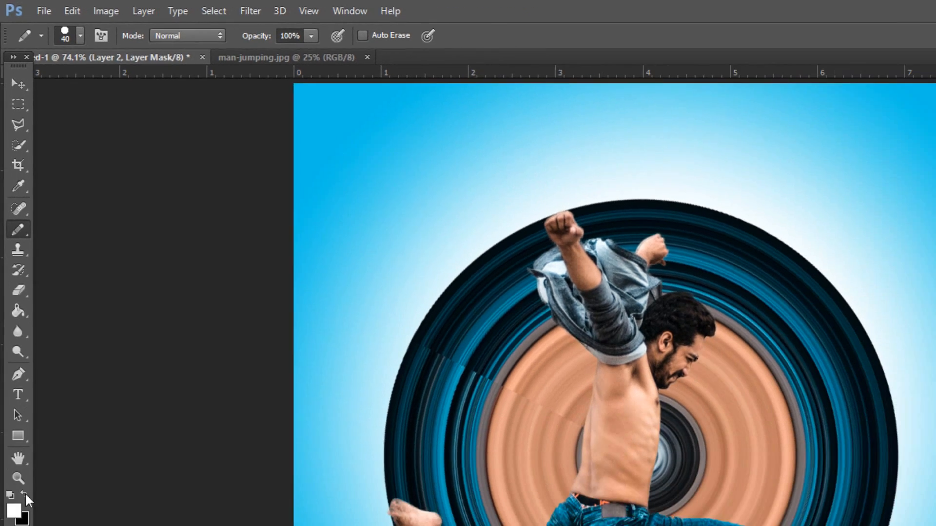
# - Paint black on Layer 2's mask to hide the circle area behind the man's back, enlarging the tip, and return to the Move tool
pyautogui.click(24, 493)
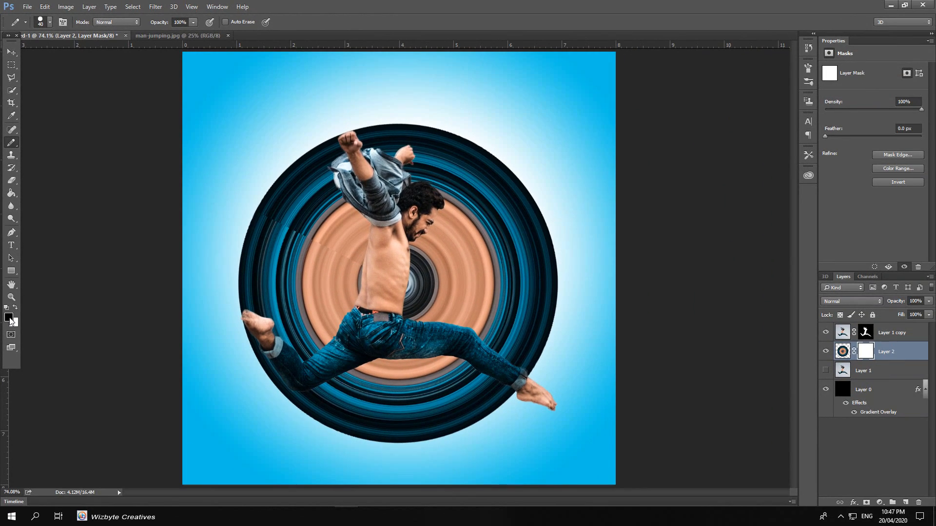
pyautogui.moveTo(331, 139); pyautogui.dragTo(337, 155)
pyautogui.moveTo(368, 214)
pyautogui.mouseDown()
pyautogui.moveTo(343, 177)
pyautogui.moveTo(362, 228)
pyautogui.moveTo(349, 314)
pyautogui.moveTo(321, 355)
pyautogui.moveTo(291, 351)
pyautogui.moveTo(242, 300)
pyautogui.moveTo(267, 199)
pyautogui.moveTo(284, 207)
pyautogui.moveTo(320, 139)
pyautogui.moveTo(332, 202)
pyautogui.moveTo(332, 220)
pyautogui.moveTo(328, 189)
pyautogui.moveTo(331, 313)
pyautogui.moveTo(307, 345)
pyautogui.moveTo(269, 304)
pyautogui.moveTo(295, 165)
pyautogui.moveTo(317, 216)
pyautogui.moveTo(304, 294)
pyautogui.moveTo(333, 175)
pyautogui.moveTo(367, 261)
pyautogui.moveTo(311, 348)
pyautogui.moveTo(277, 309)
pyautogui.moveTo(249, 247)
pyautogui.moveTo(261, 196)
pyautogui.mouseUp()
pyautogui.press(']')
pyautogui.press(']')
pyautogui.press(']')
pyautogui.press(']')
pyautogui.press(']')
pyautogui.press(']')
pyautogui.press('v')
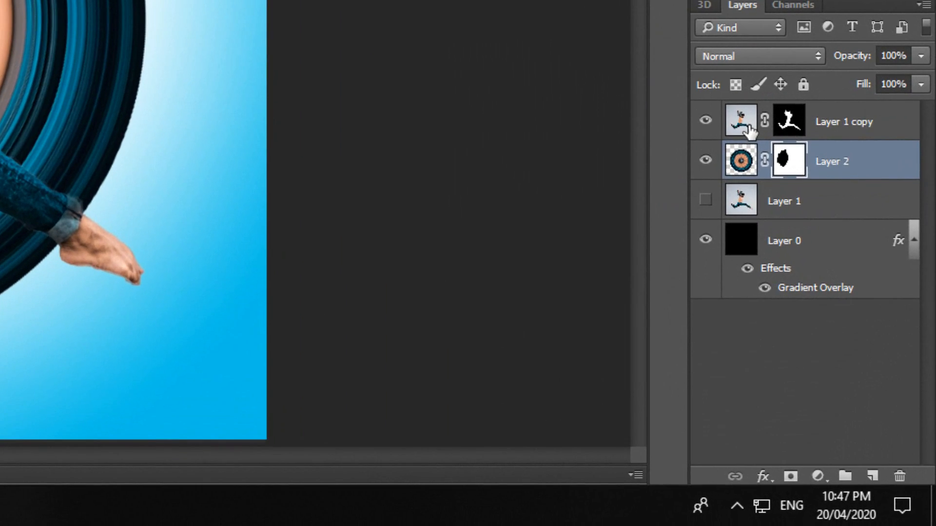
# - Add a Drop Shadow to Layer 1 copy with Linear Burn blend mode and 30% opacity
pyautogui.click(848, 338)
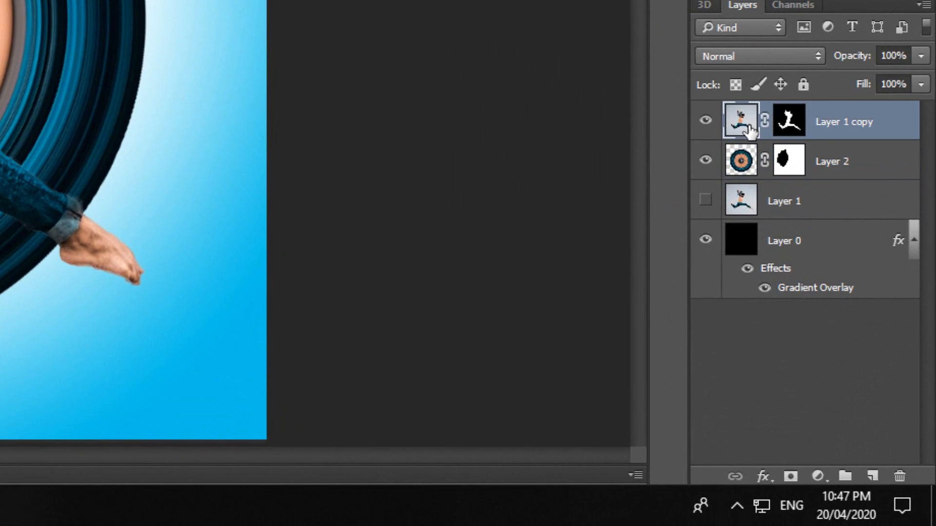
pyautogui.doubleClick(751, 132)
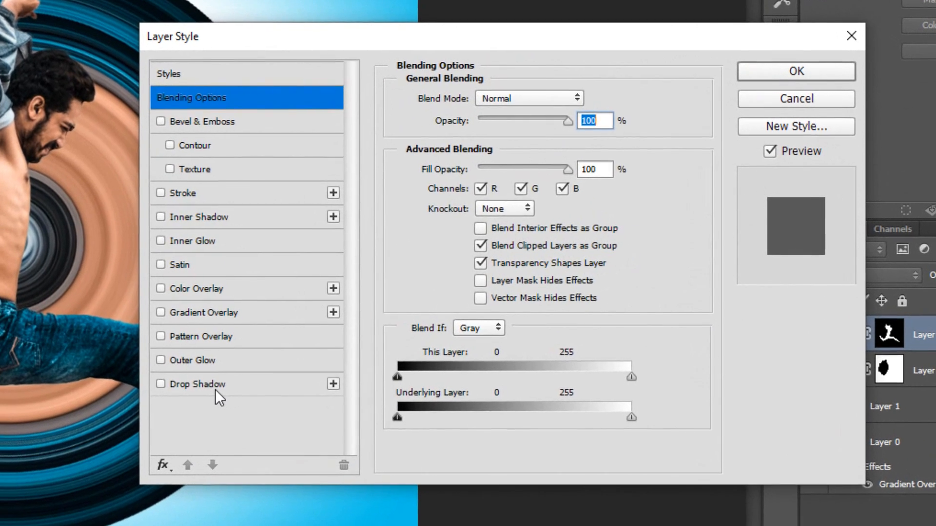
pyautogui.click(328, 355)
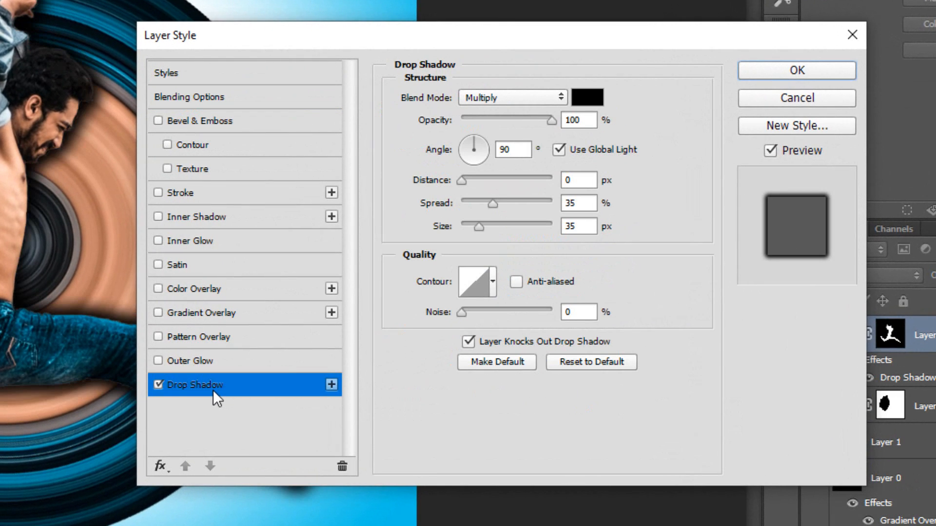
pyautogui.click(554, 96)
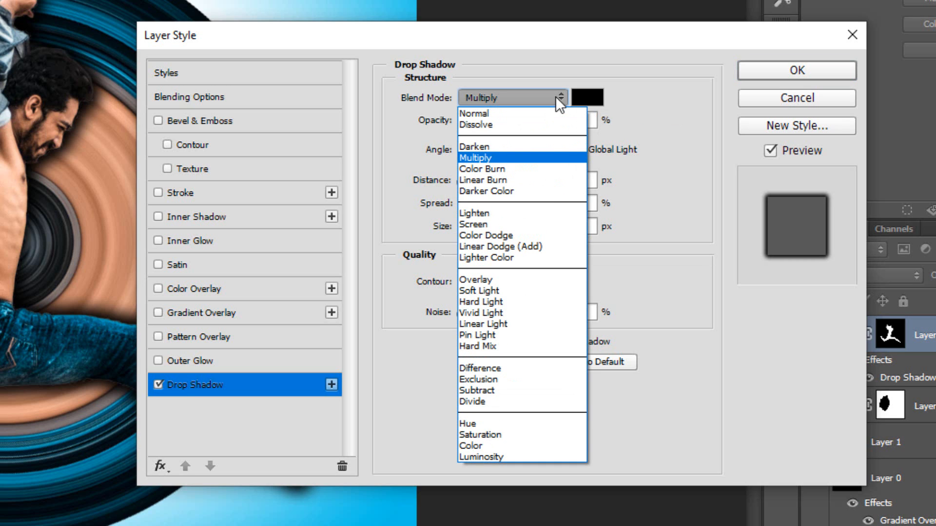
pyautogui.click(510, 182)
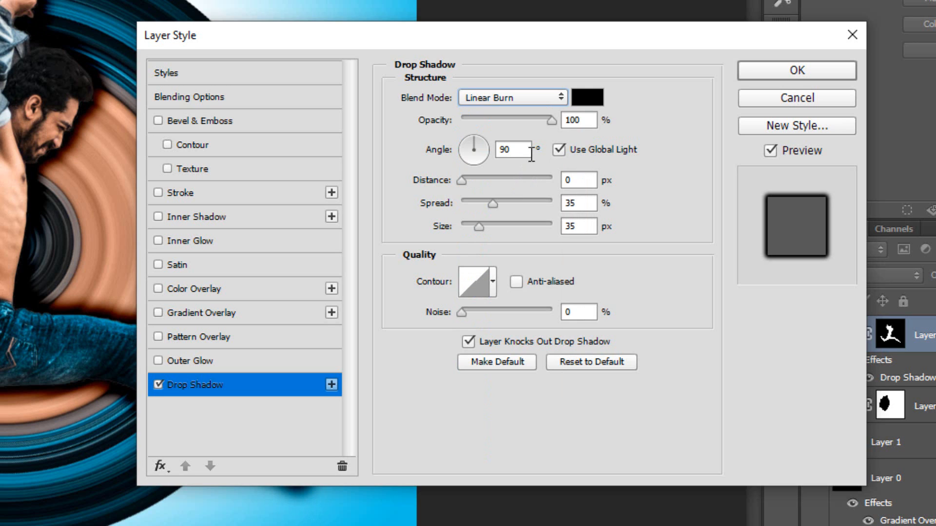
pyautogui.doubleClick(575, 120)
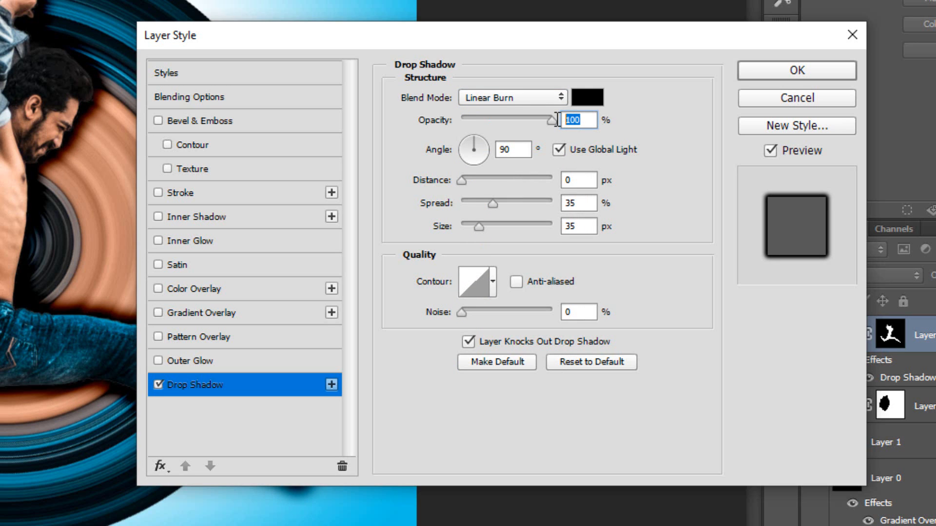
pyautogui.write('30')
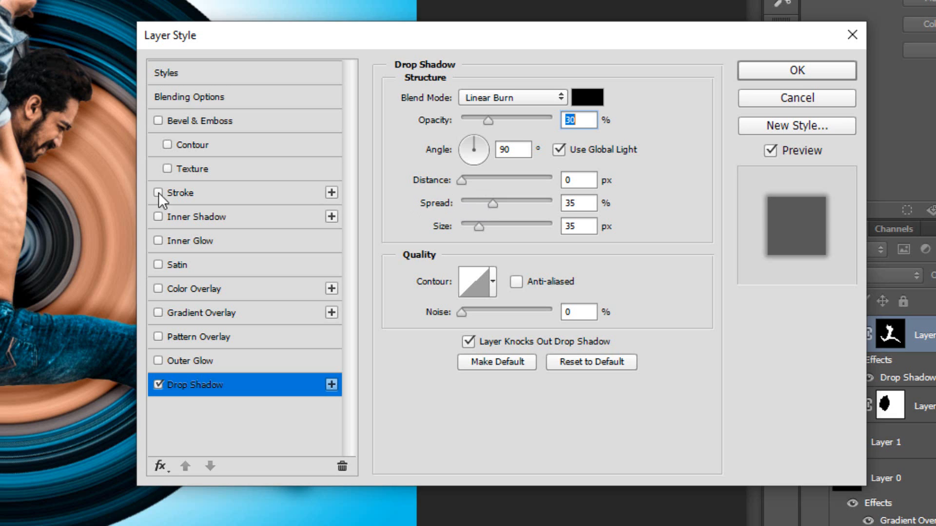
# - Set the drop shadow's angle to 60° and its distance to 40 px
pyautogui.doubleClick(513, 149)
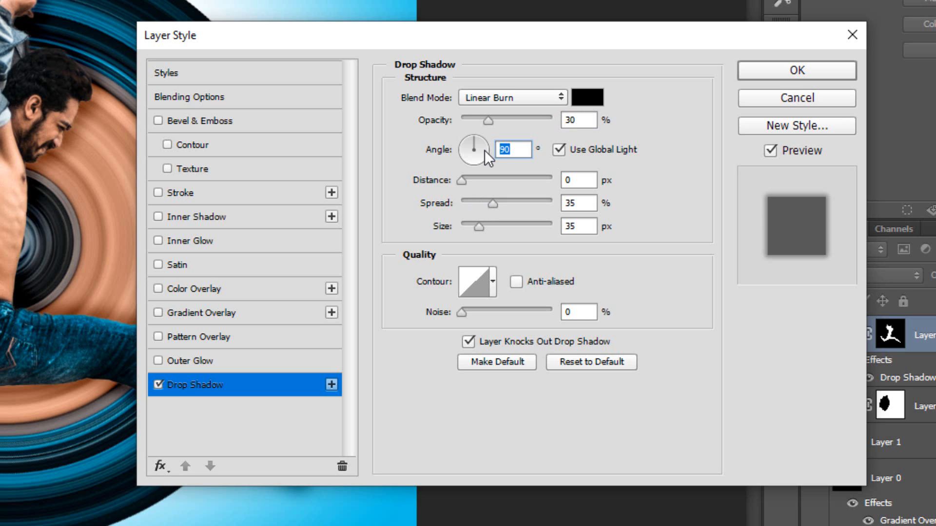
pyautogui.write('60')
pyautogui.doubleClick(584, 181)
pyautogui.write('40')
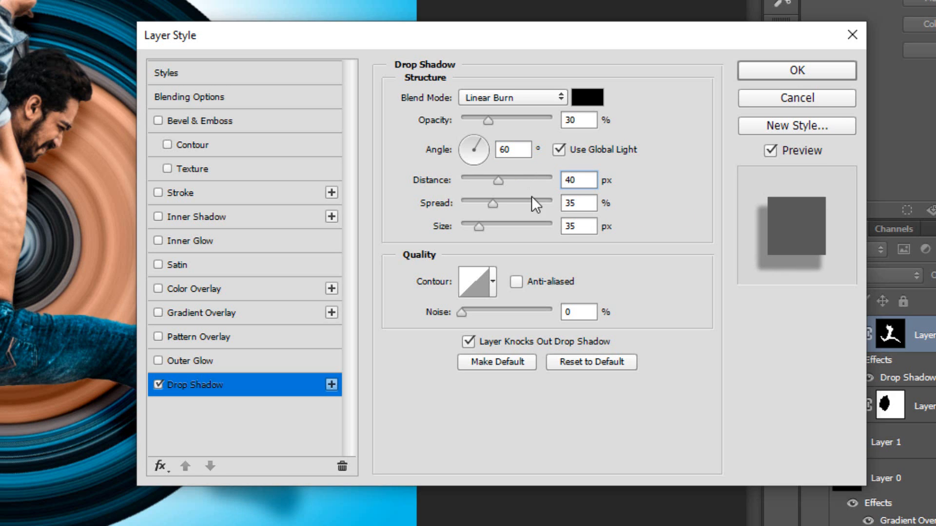
# - Set the drop shadow's spread to 0% and its size to 20 px, and apply the layer style
pyautogui.click(582, 203)
pyautogui.doubleClick(578, 202)
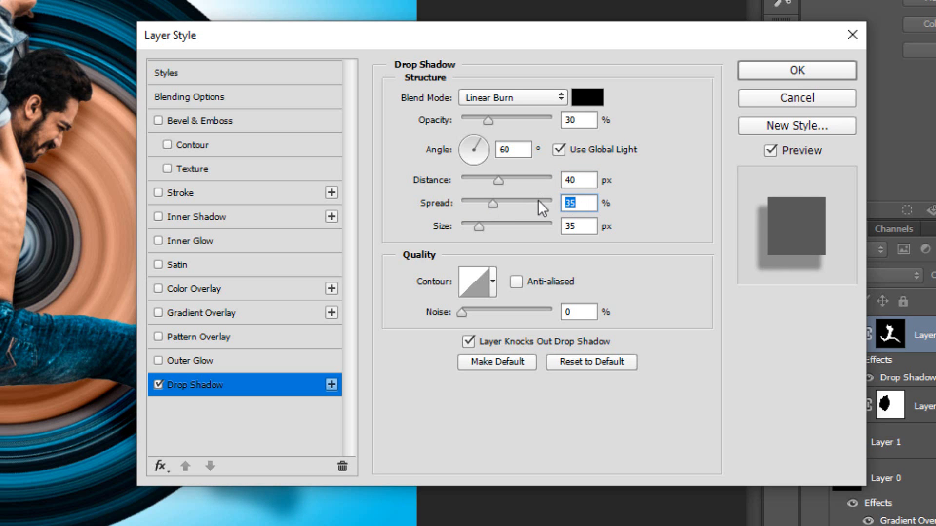
pyautogui.write('0')
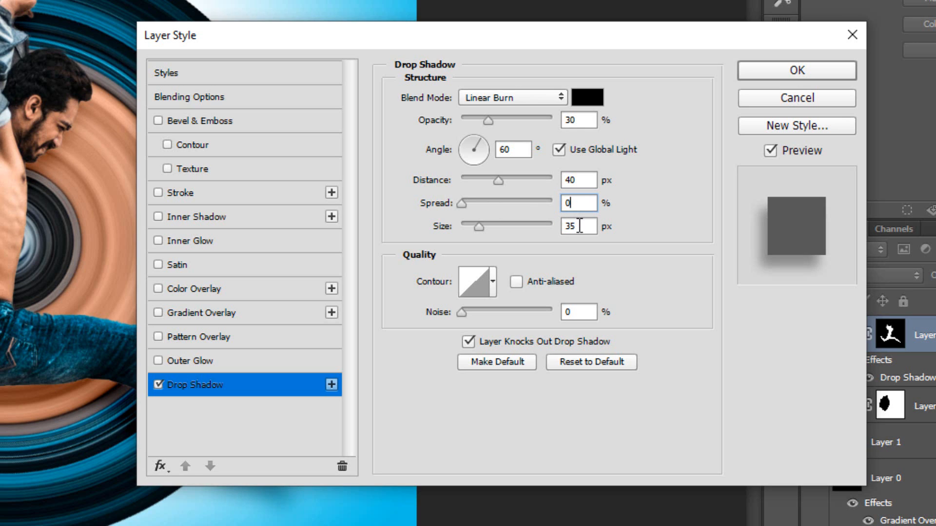
pyautogui.hotkey('ctrl', 'a')
pyautogui.press('Tab')
pyautogui.write('20')
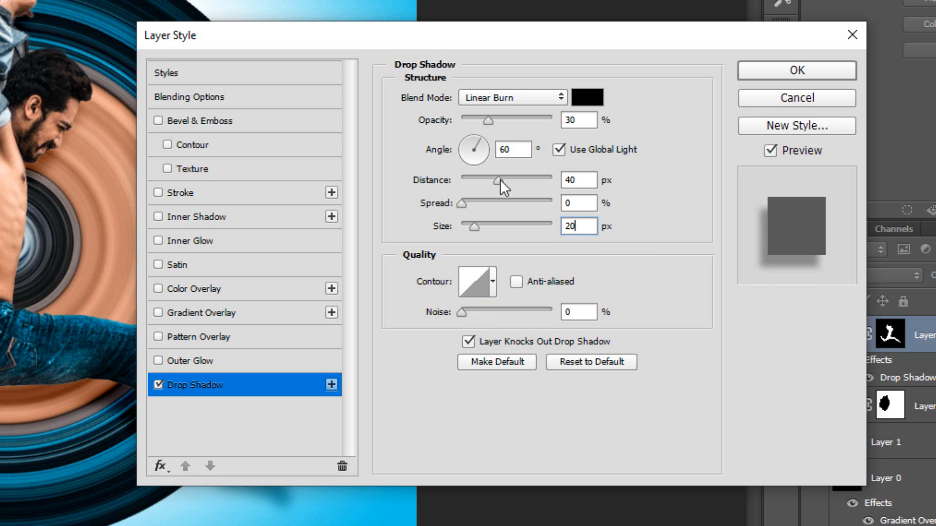
pyautogui.moveTo(502, 36); pyautogui.dragTo(759, 0)
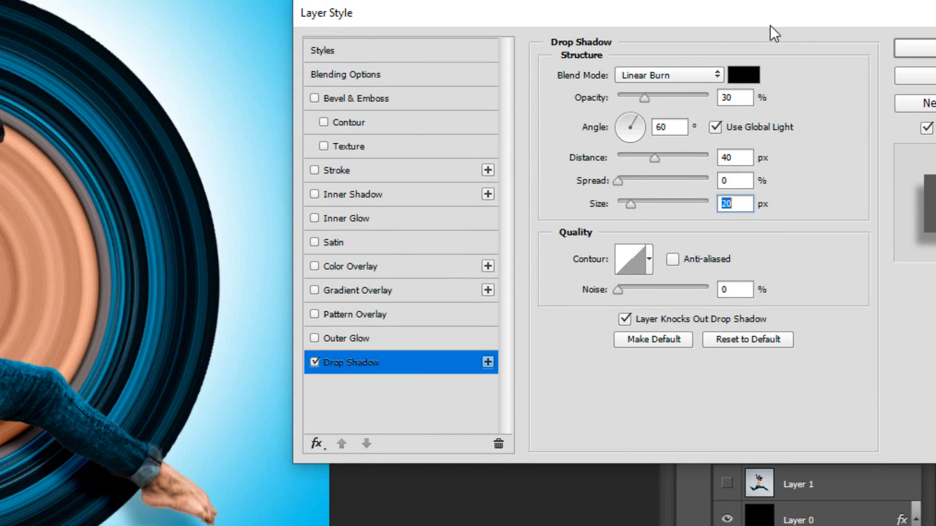
pyautogui.moveTo(770, 25); pyautogui.dragTo(719, 1)
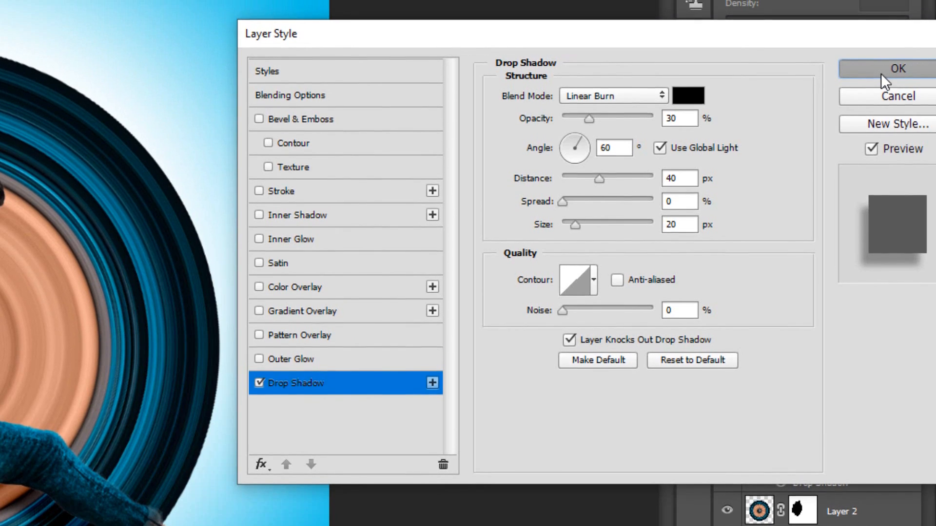
pyautogui.click(897, 7)
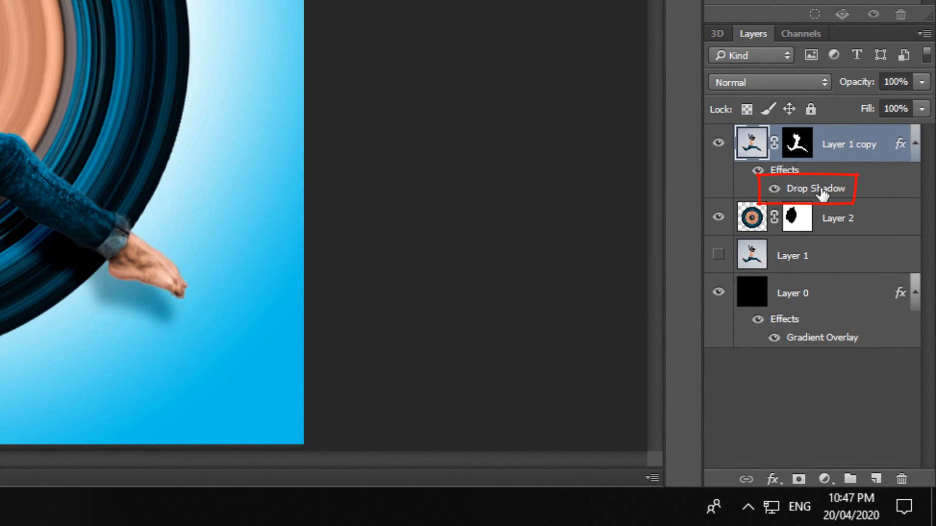
# - Convert the Drop Shadow effect of Layer 1 copy into its own separate layer
pyautogui.rightClick(822, 191)
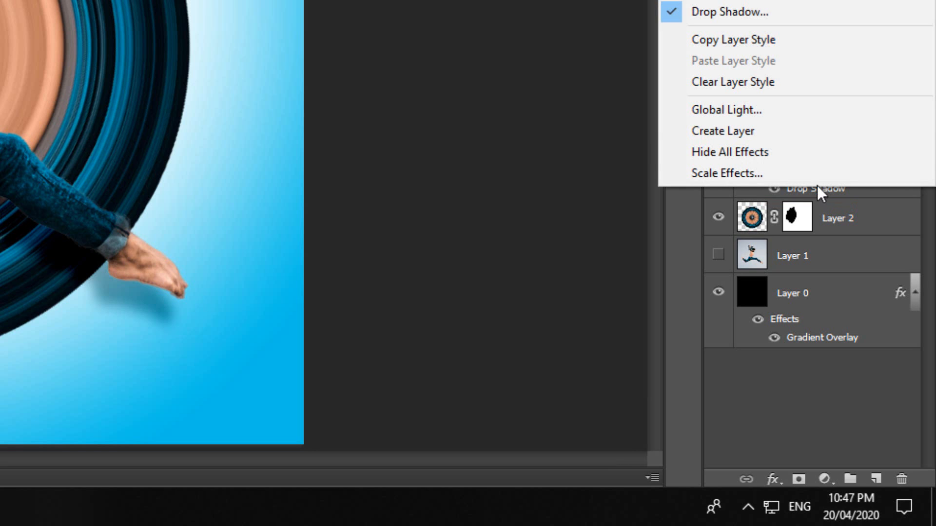
pyautogui.click(742, 136)
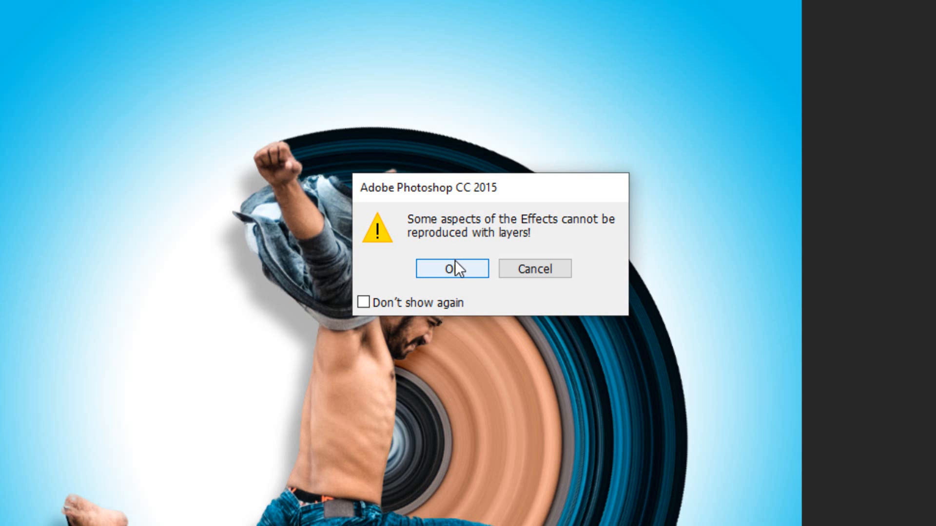
pyautogui.click(453, 268)
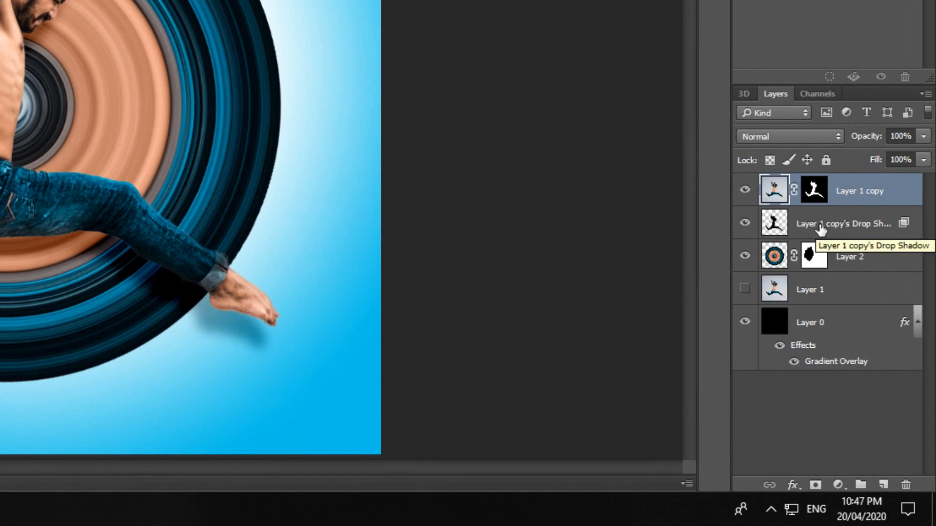
# - Add a layer mask to the separated drop shadow layer and paint out the shadow behind the man's back with the Pencil tool
pyautogui.click(822, 229)
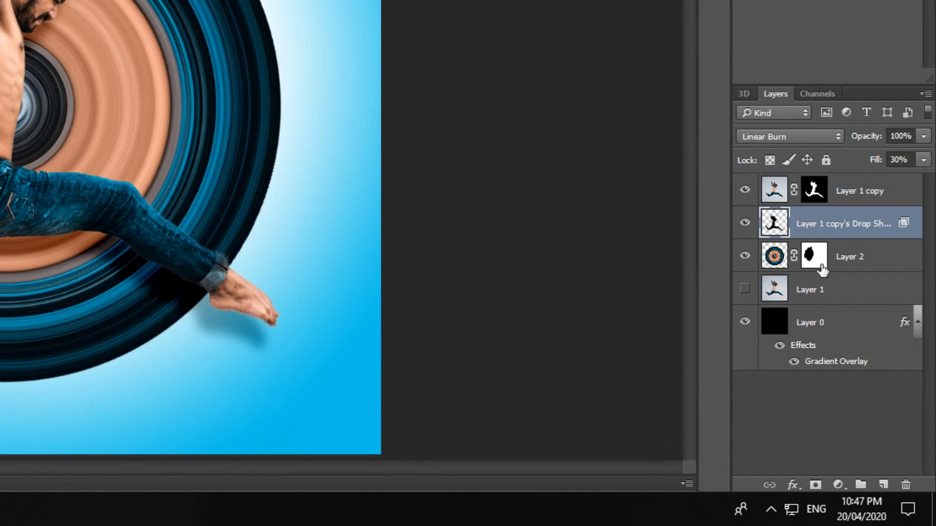
pyautogui.click(815, 485)
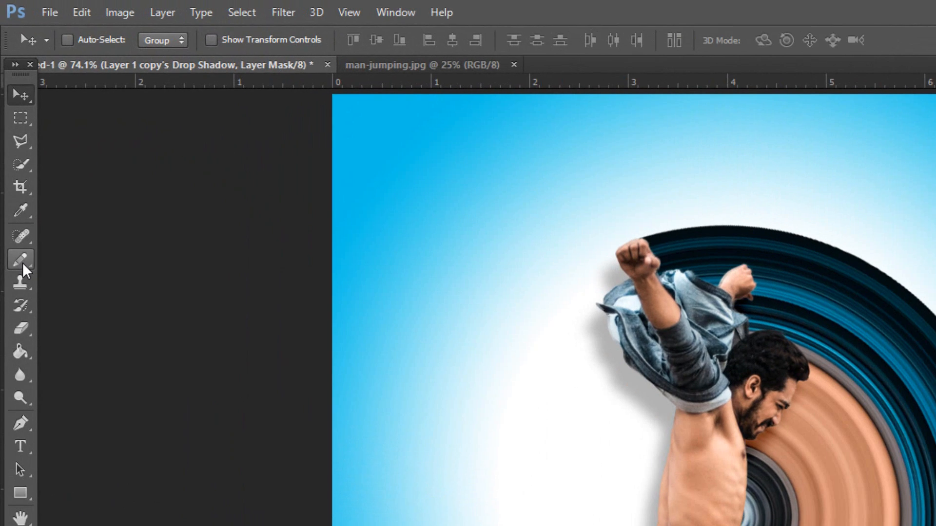
pyautogui.click(22, 263)
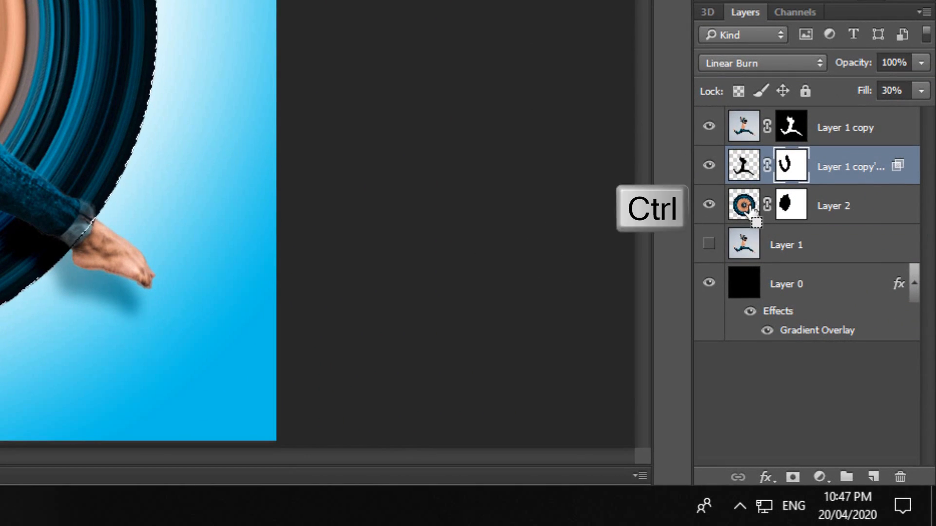
# - Select everything outside Layer 2's circle, paint black on the drop shadow layer's mask around the legs and feet, and deselect
pyautogui.keyDown('ctrl'); pyautogui.click(750, 211); pyautogui.keyUp('ctrl')
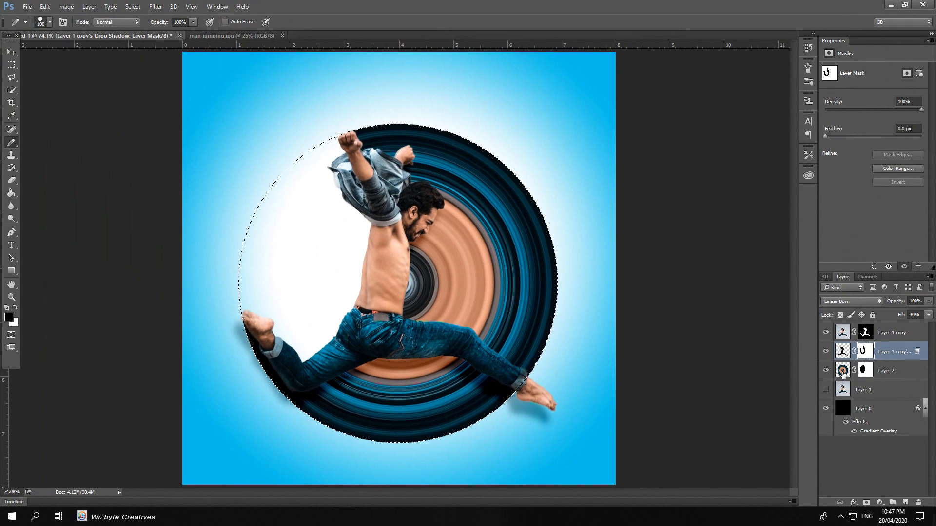
pyautogui.hotkey('ctrl', 'shift', 'i')
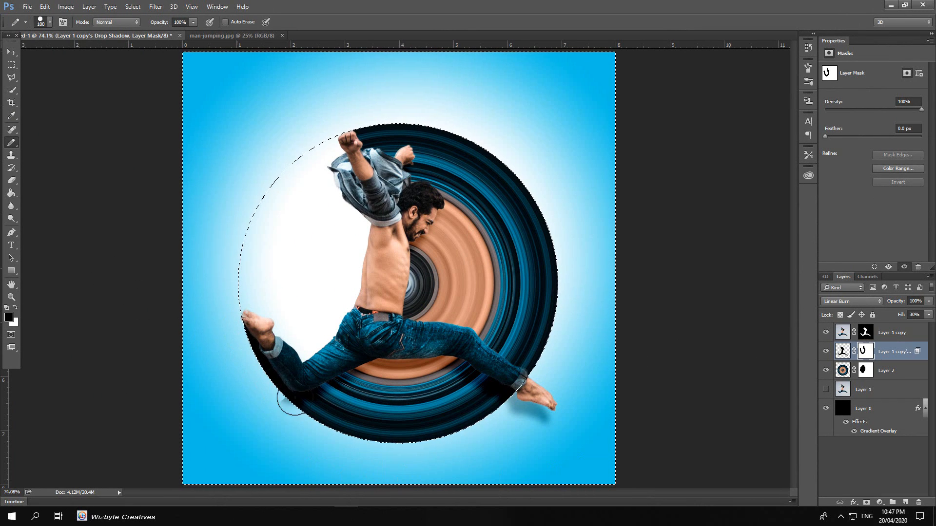
pyautogui.moveTo(529, 412); pyautogui.dragTo(548, 384)
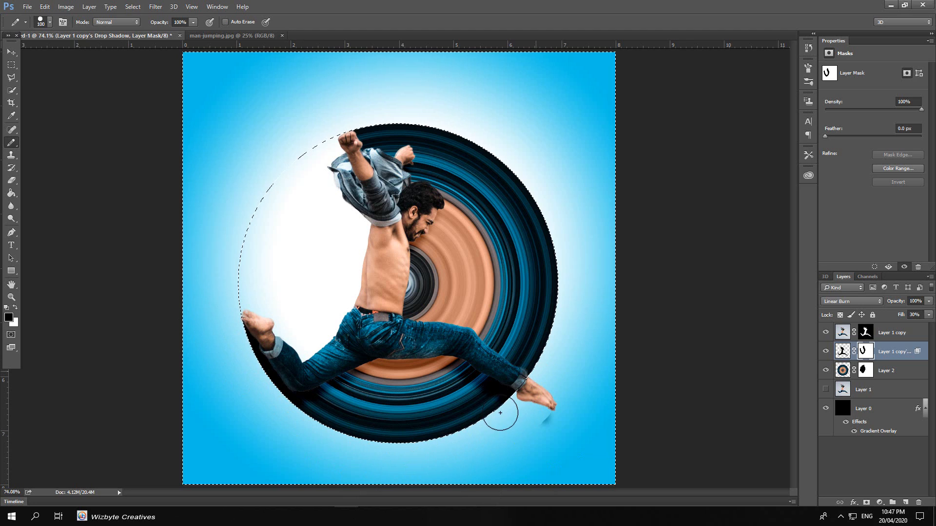
pyautogui.moveTo(229, 306)
pyautogui.mouseDown()
pyautogui.moveTo(389, 434)
pyautogui.moveTo(590, 364)
pyautogui.moveTo(540, 383)
pyautogui.moveTo(548, 394)
pyautogui.mouseUp()
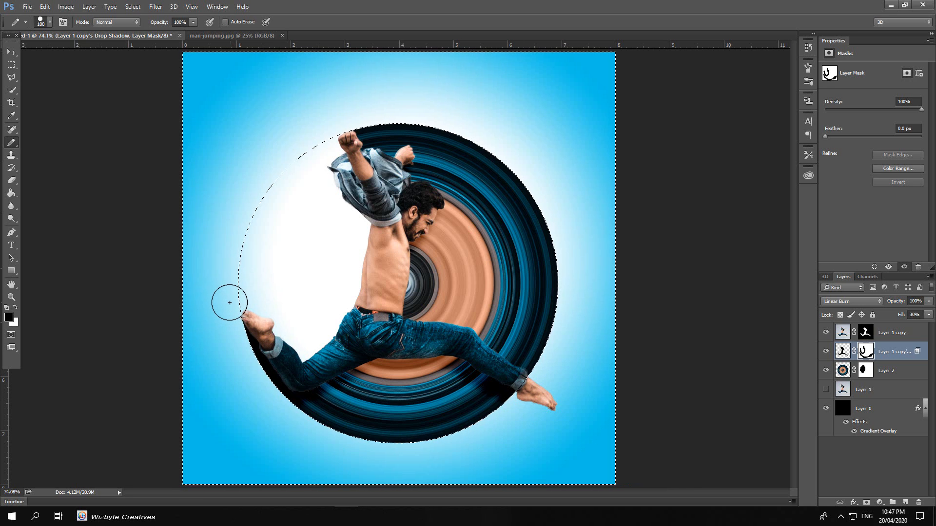
pyautogui.hotkey('ctrl', 'd')
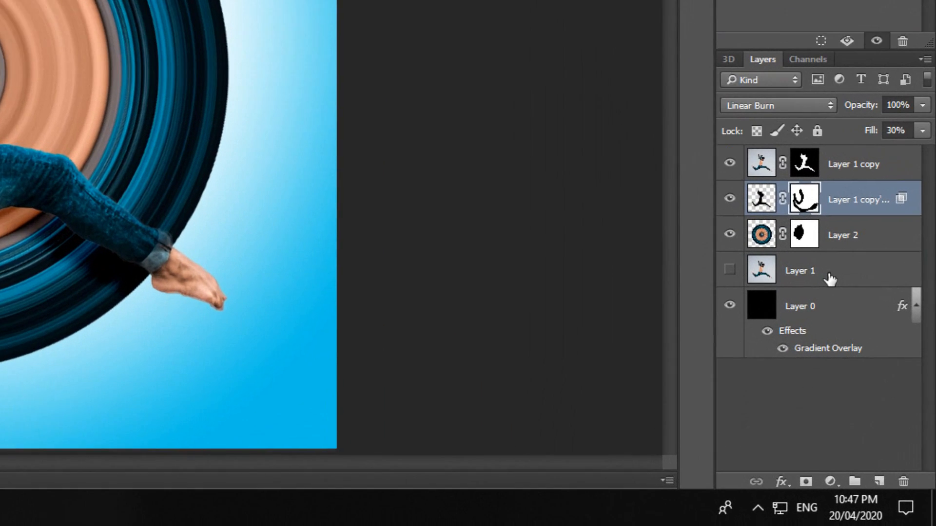
# - Make Layer 1 visible and add a new empty layer above it named "shadow"
pyautogui.click(868, 371)
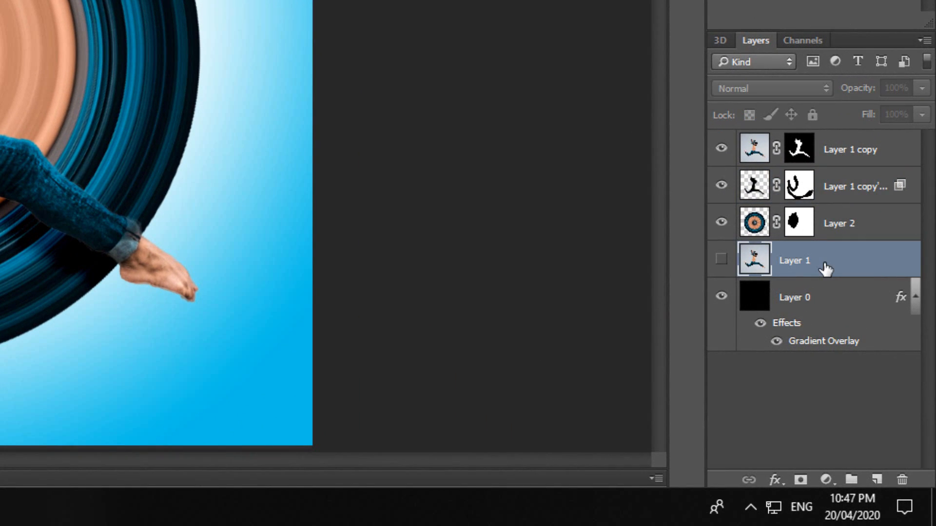
pyautogui.click(722, 260)
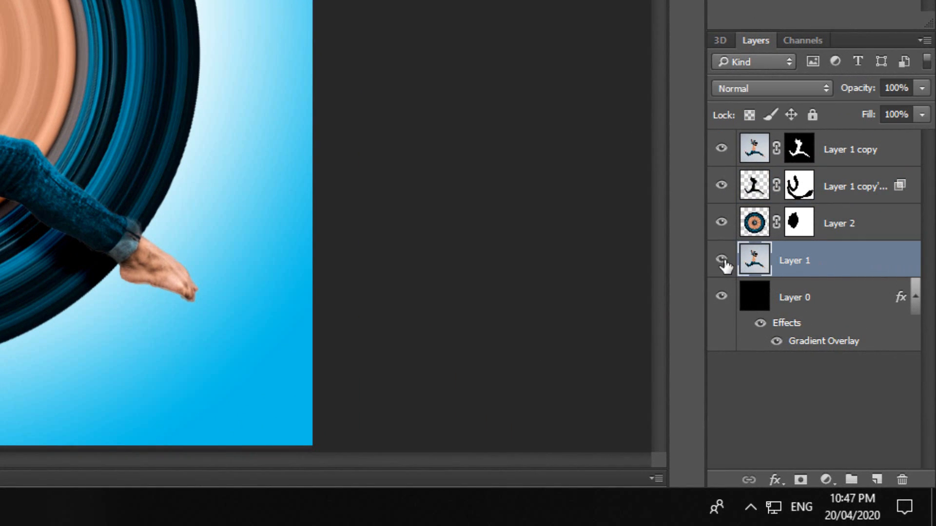
pyautogui.click(877, 480)
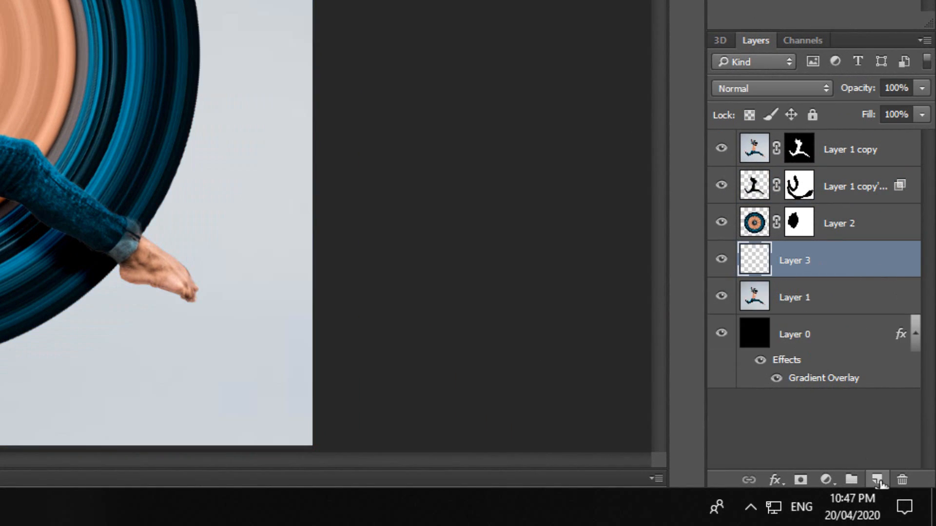
pyautogui.doubleClick(806, 266)
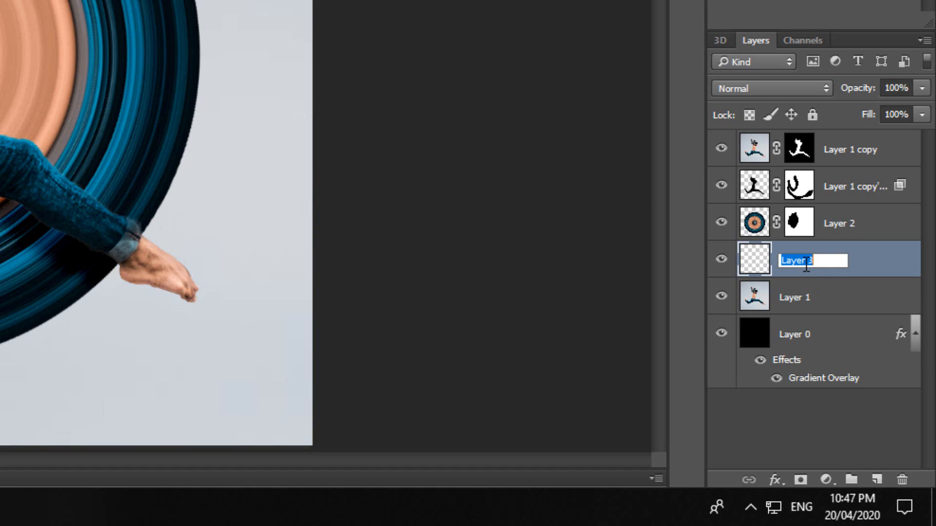
pyautogui.write('shadow')
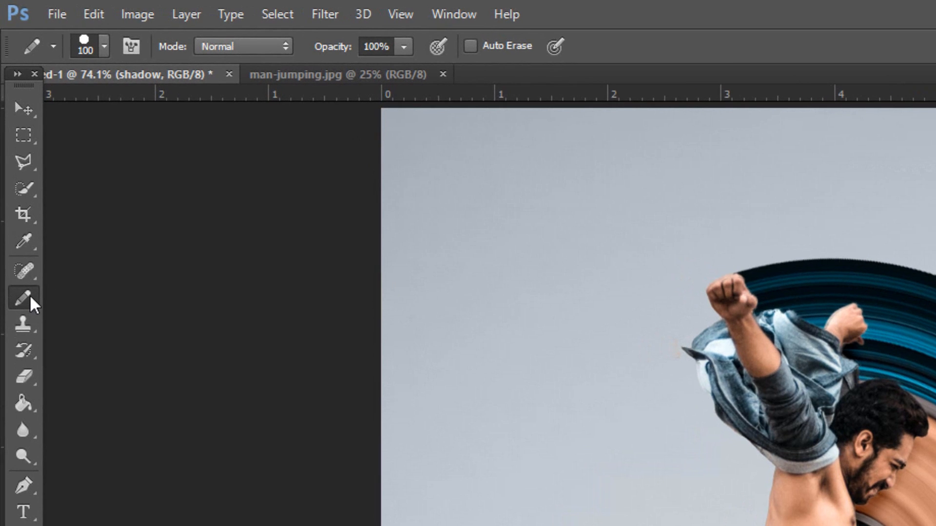
# - Set up the Brush tool with a soft round 198 px tip at 0% hardness and black as the foreground colour
pyautogui.rightClick(18, 183)
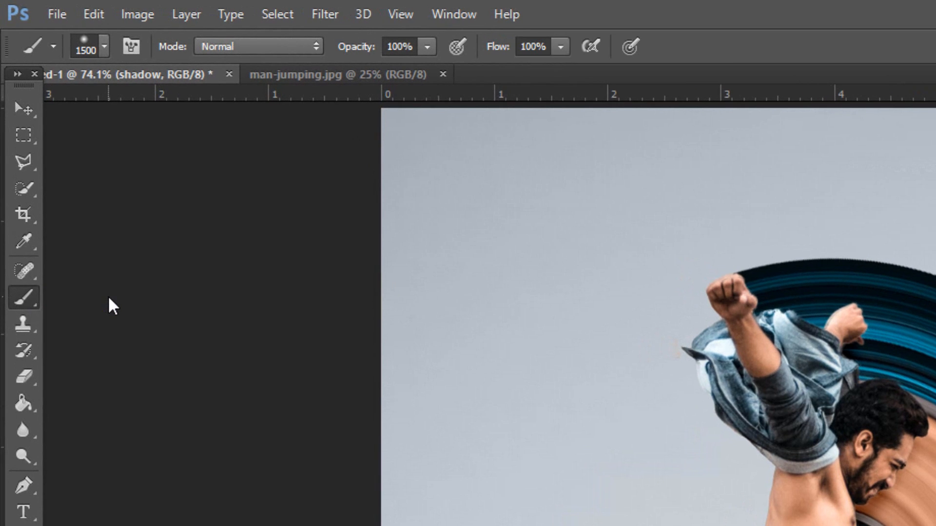
pyautogui.click(105, 46)
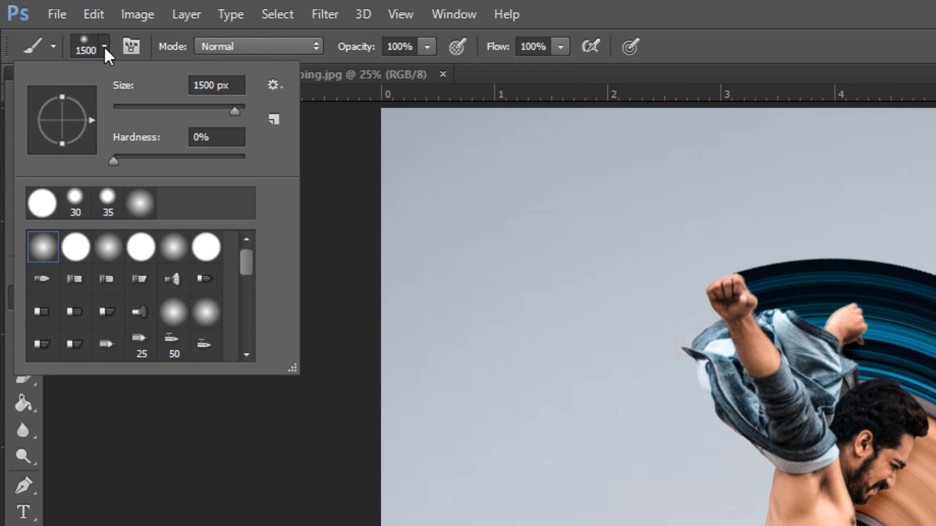
pyautogui.moveTo(236, 109)
pyautogui.mouseDown()
pyautogui.moveTo(164, 114)
pyautogui.moveTo(211, 110)
pyautogui.mouseUp()
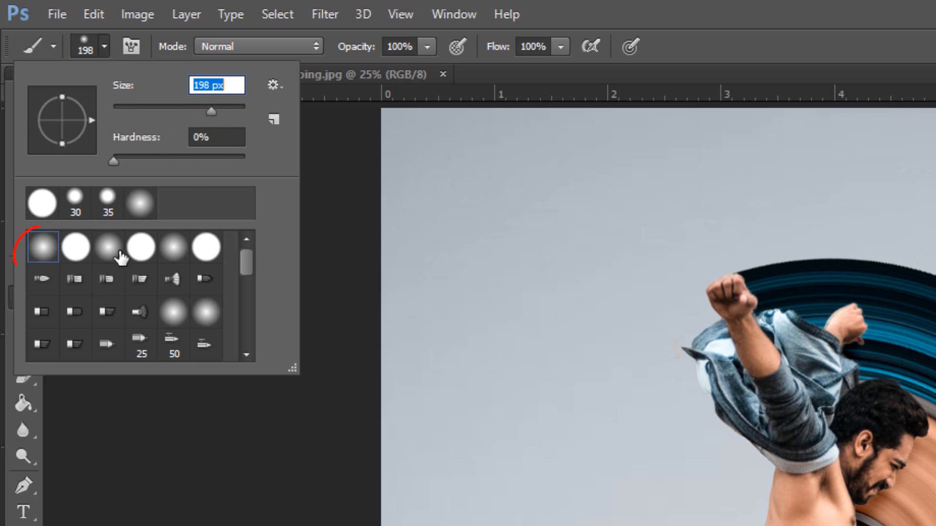
pyautogui.click(43, 249)
pyautogui.press('Return')
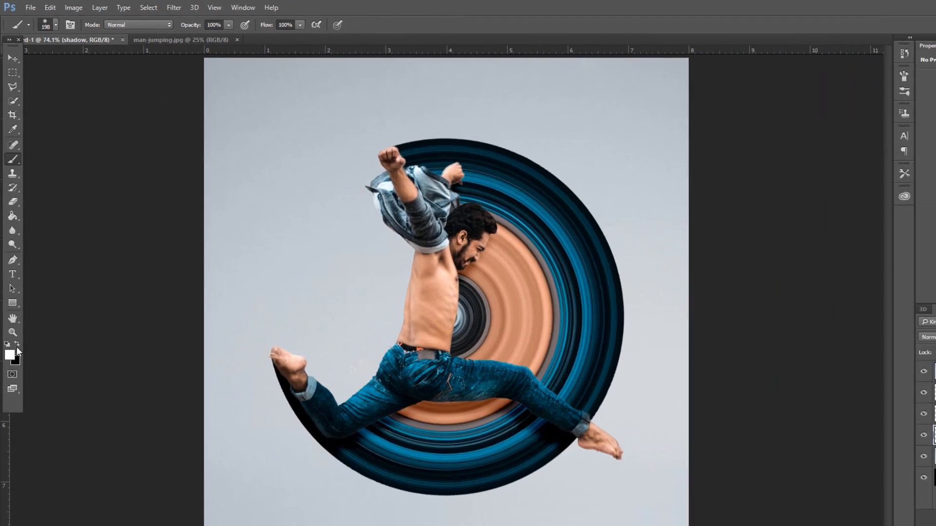
pyautogui.click(15, 309)
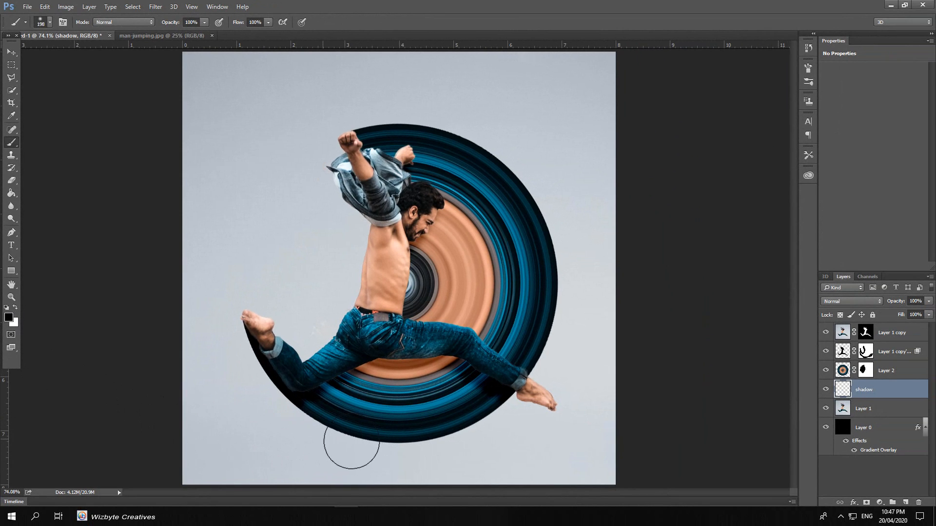
# - Paint one soft black dab beneath the circle and transform it into a flat ground shadow, about 391% wide and 35% high
pyautogui.click(403, 449)
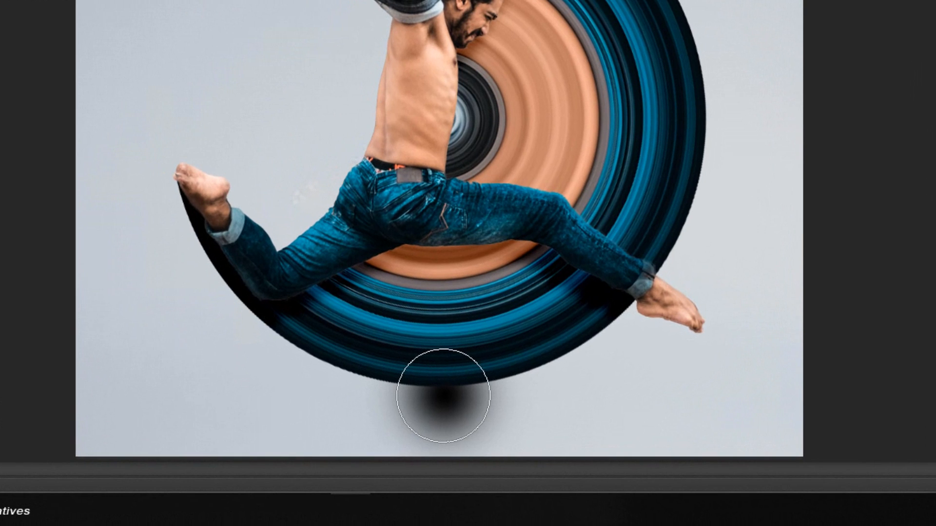
pyautogui.hotkey('ctrl', 't')
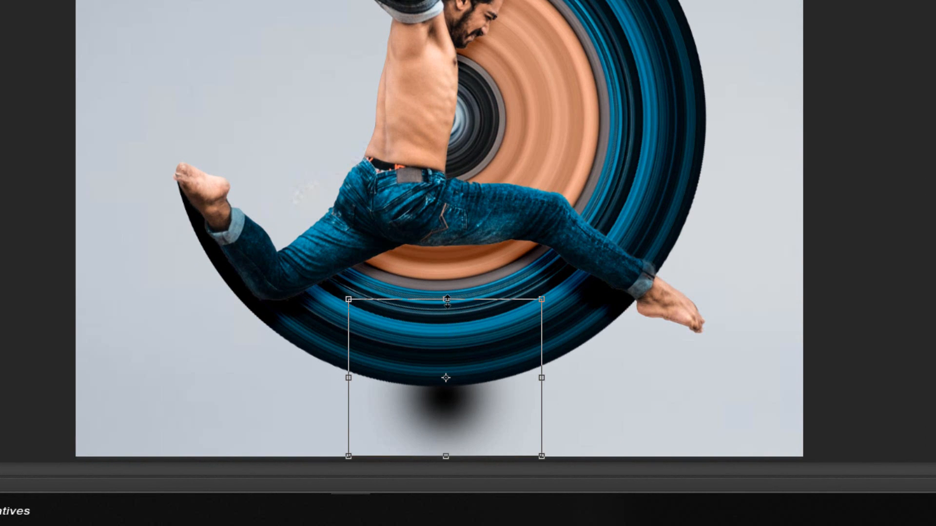
pyautogui.moveTo(447, 299); pyautogui.dragTo(445, 361)
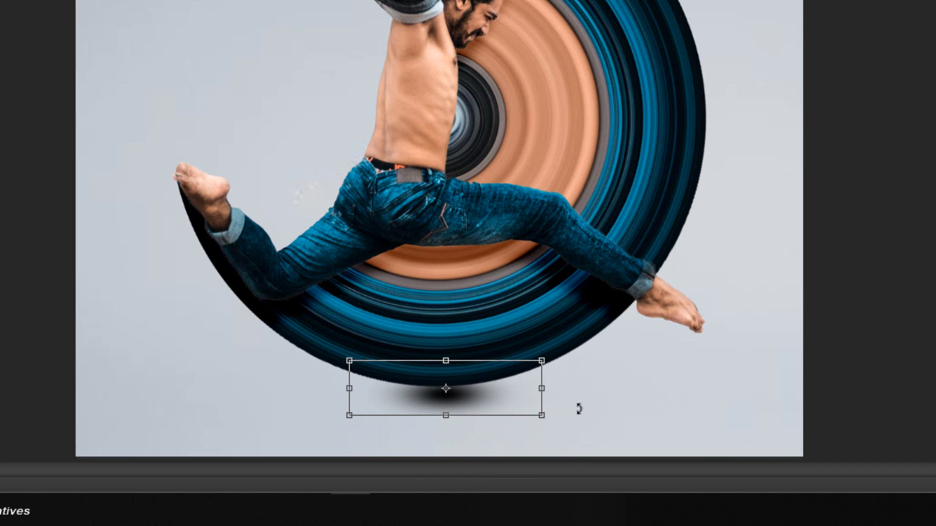
pyautogui.moveTo(541, 390); pyautogui.dragTo(780, 386)
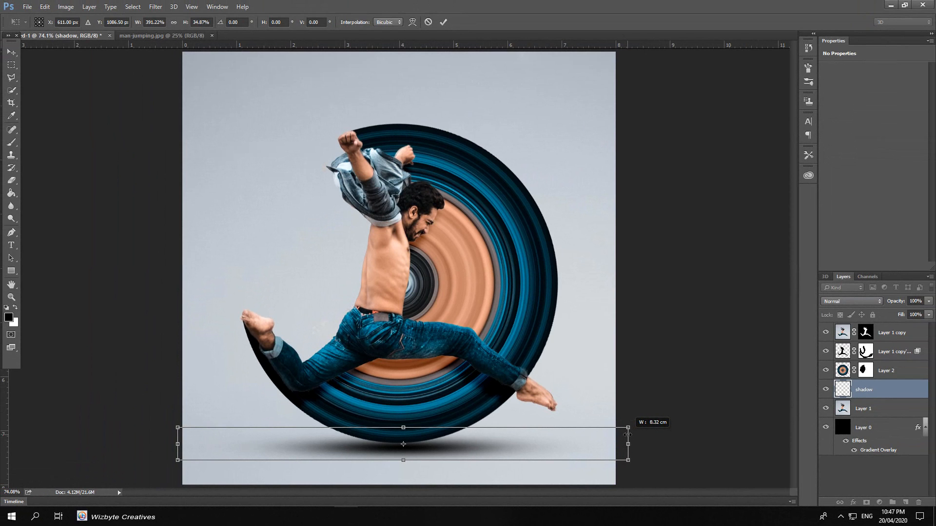
pyautogui.moveTo(628, 434); pyautogui.dragTo(627, 434)
pyautogui.press('Return')
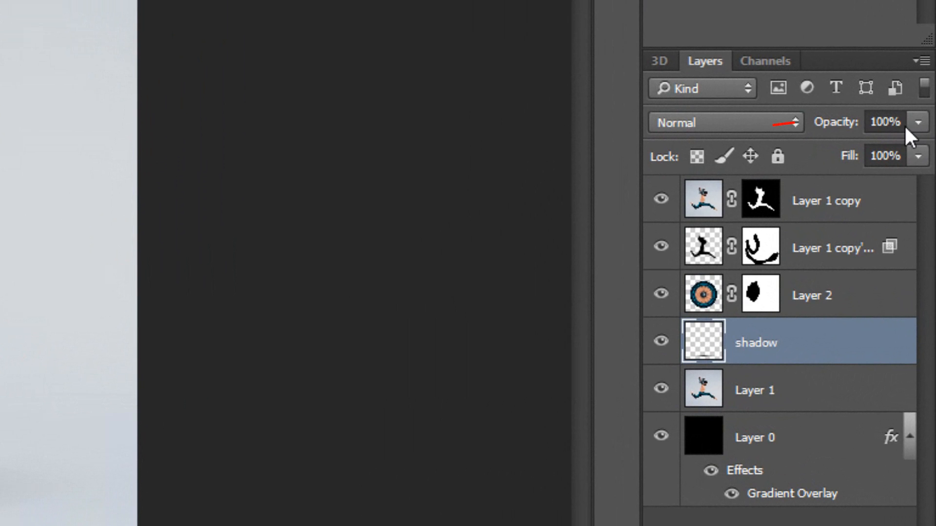
# - Set the shadow layer's opacity to 70%
pyautogui.click(869, 122)
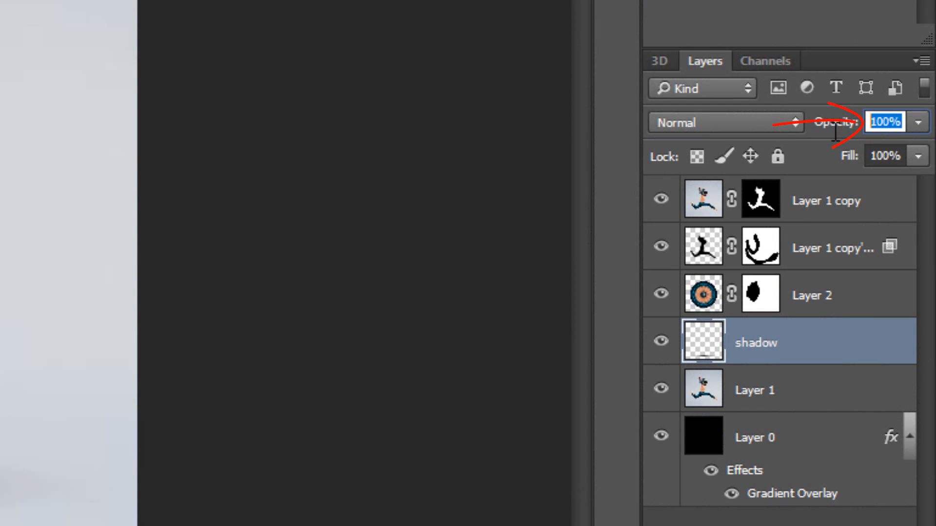
pyautogui.write('70')
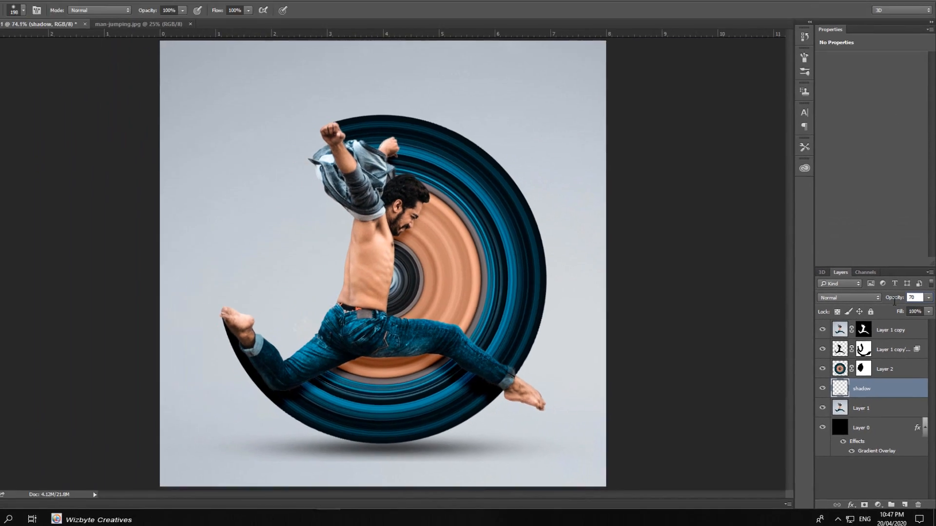
pyautogui.press('Return')
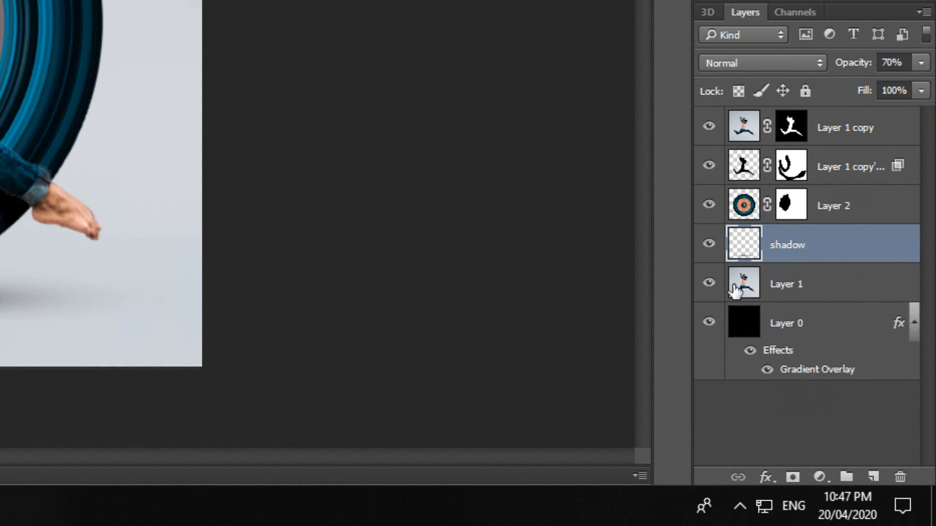
# - Hide Layer 1 so the blue gradient backdrop of Layer 0 replaces the grey photo background
pyautogui.click(761, 291)
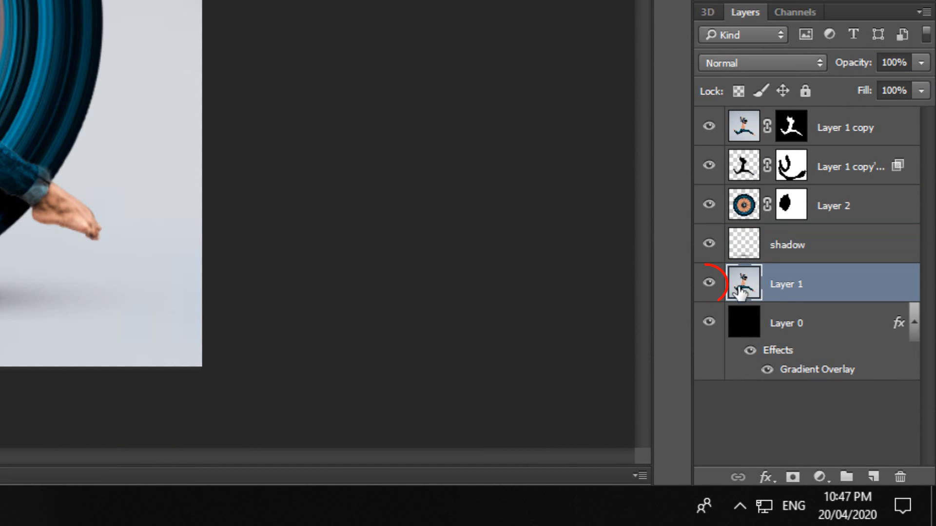
pyautogui.click(708, 283)
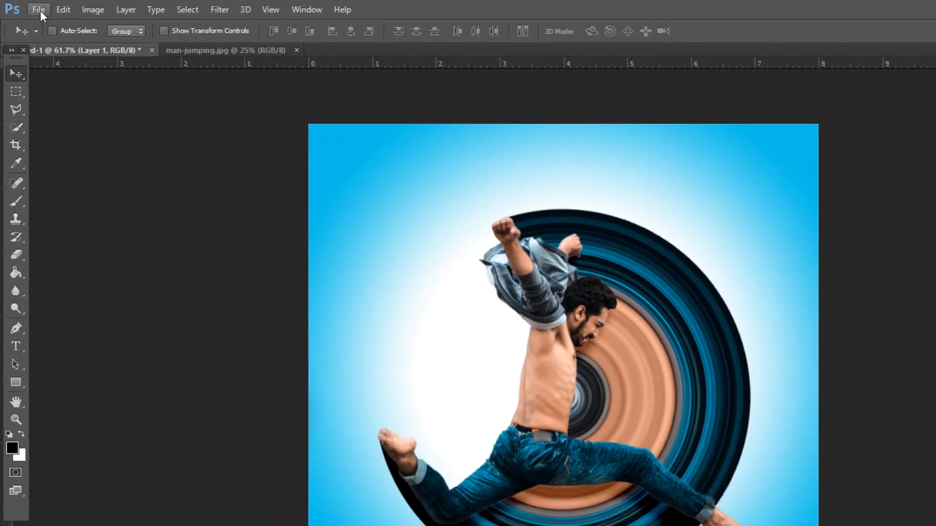
# - Save the composition as a JPEG named "Circular Pixel STRETCH Effect" in the project folder, at maximum quality 12 with the Baseline ("Standard") format
pyautogui.click(27, 7)
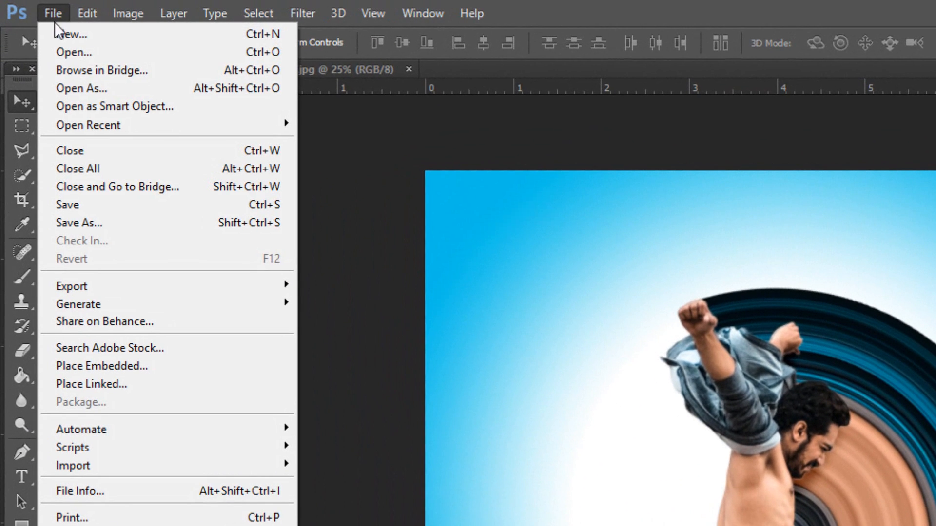
pyautogui.click(84, 223)
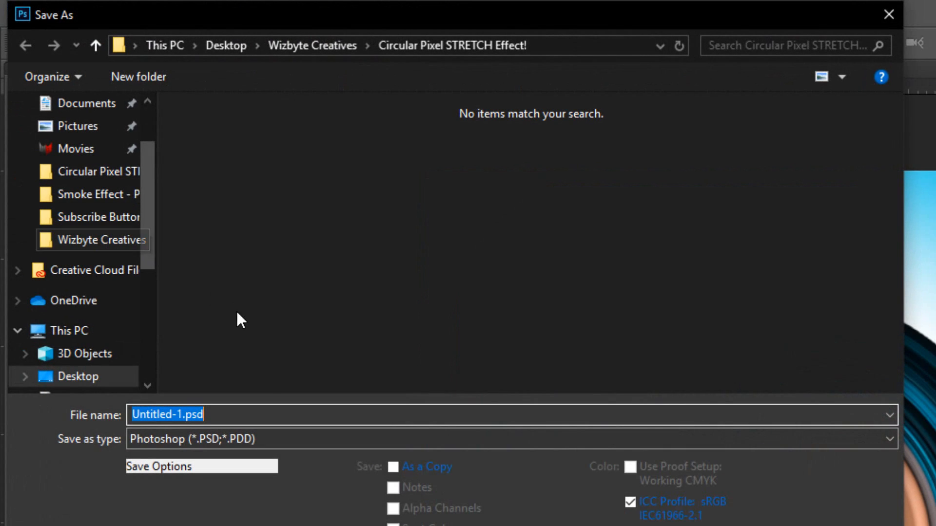
pyautogui.click(288, 443)
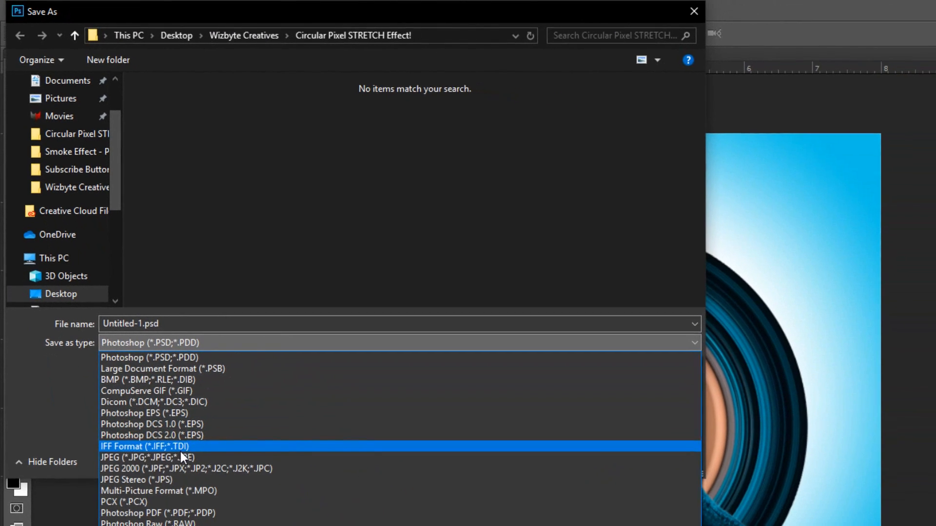
pyautogui.click(180, 455)
pyautogui.click(264, 321)
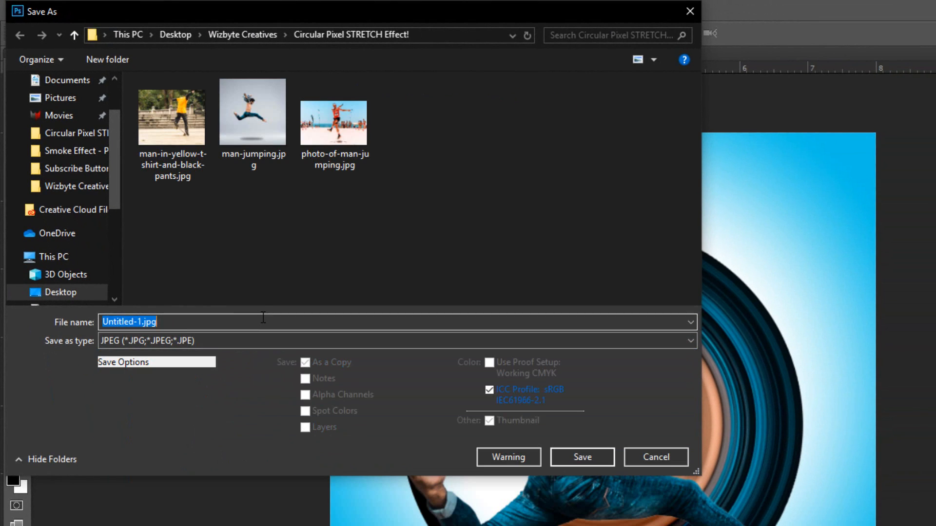
pyautogui.write('Circular Pixel STRETCH Effect')
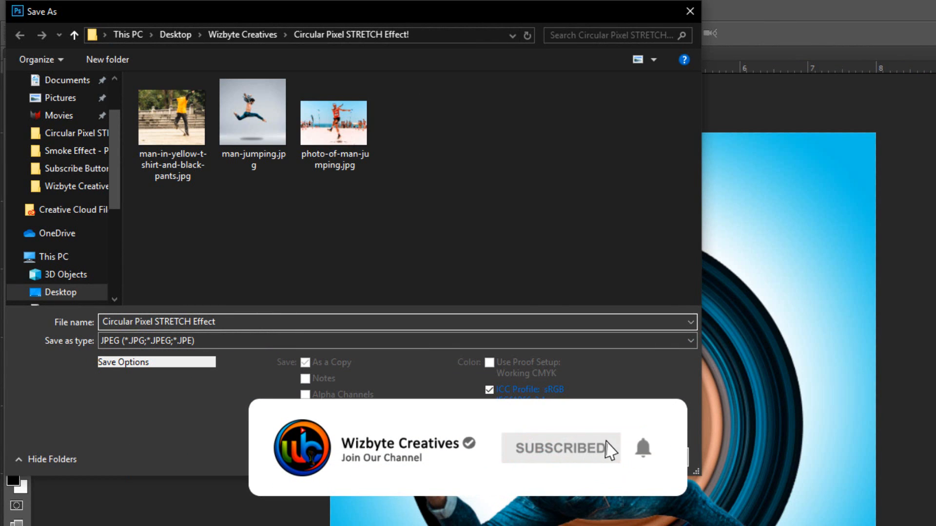
pyautogui.press('Return')
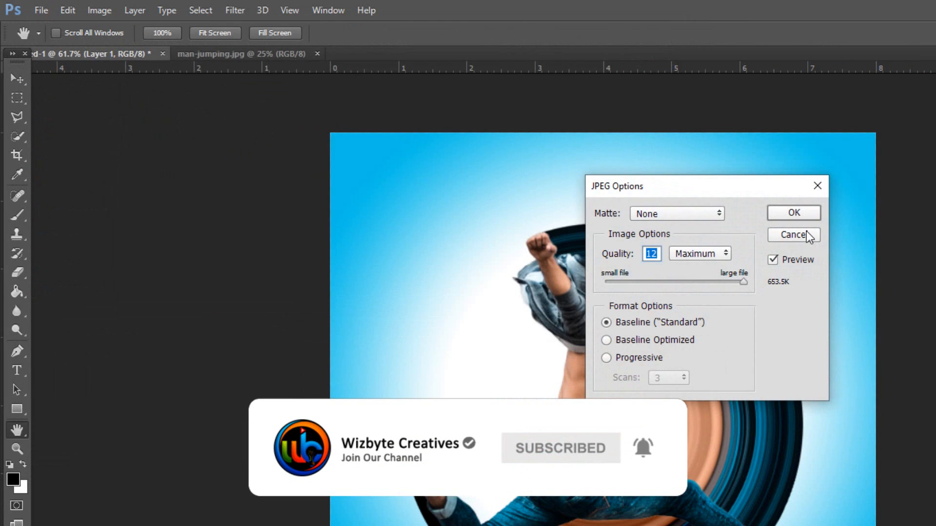
pyautogui.click(802, 214)
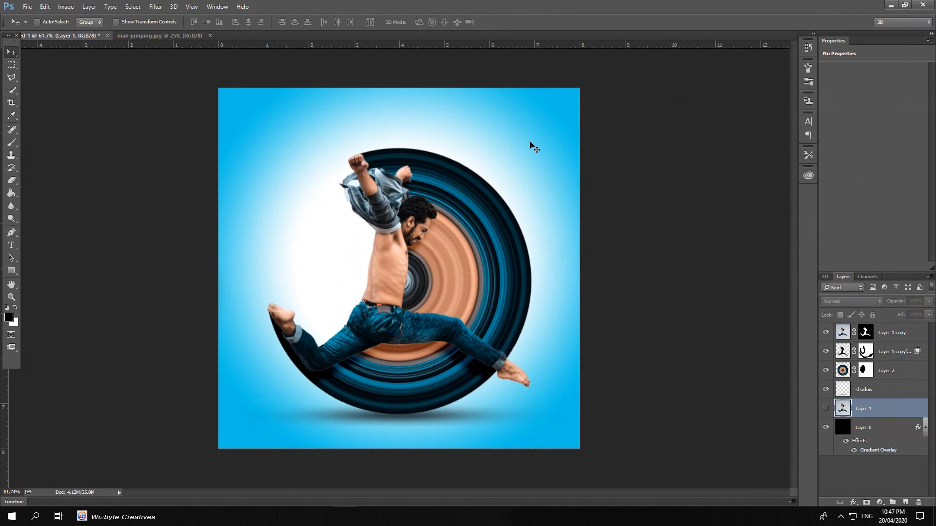